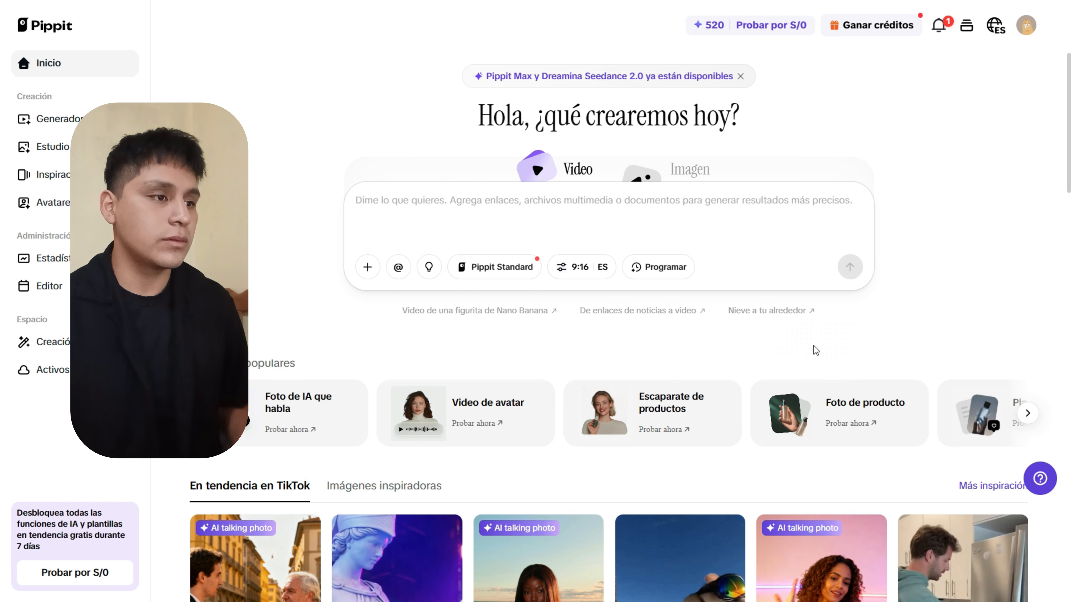
# Switch to image generation, try GPT Image 2, set 16:9, then restore automatic model selection.
pyautogui.click(686, 179)
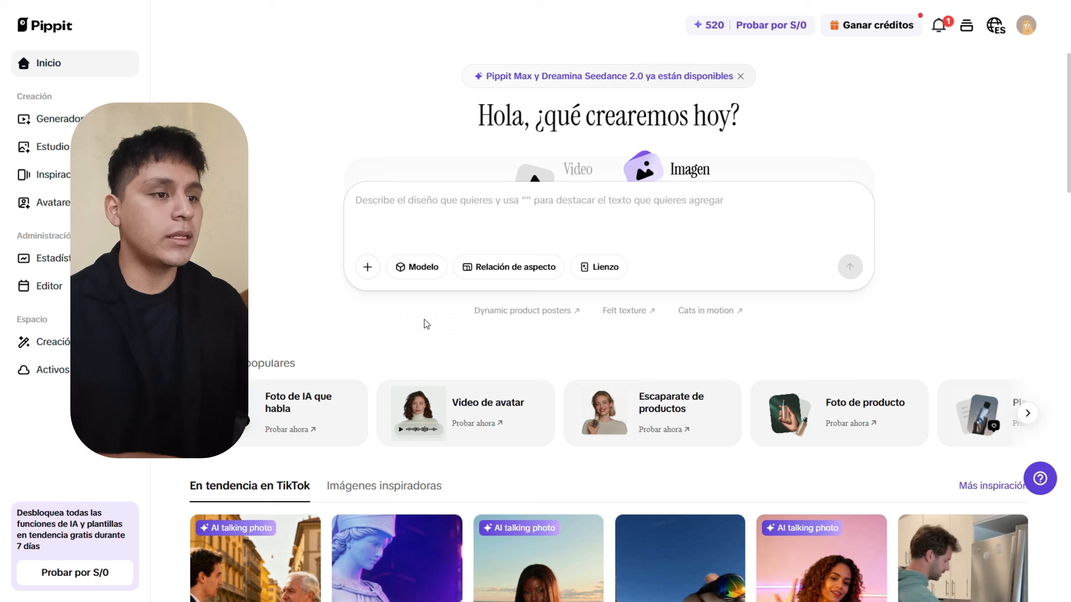
pyautogui.click(419, 270)
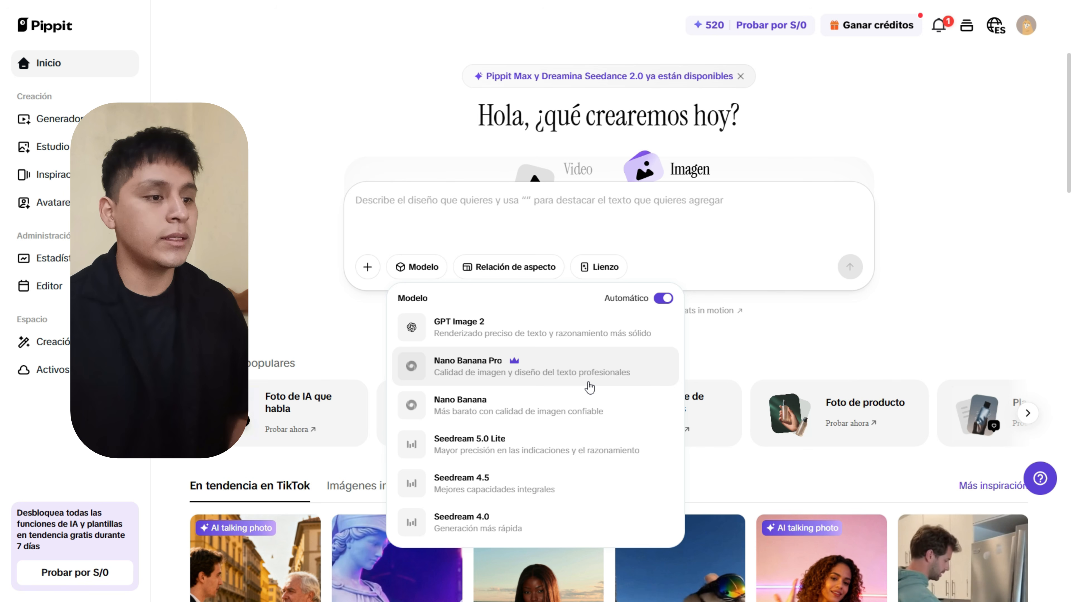
pyautogui.click(664, 298)
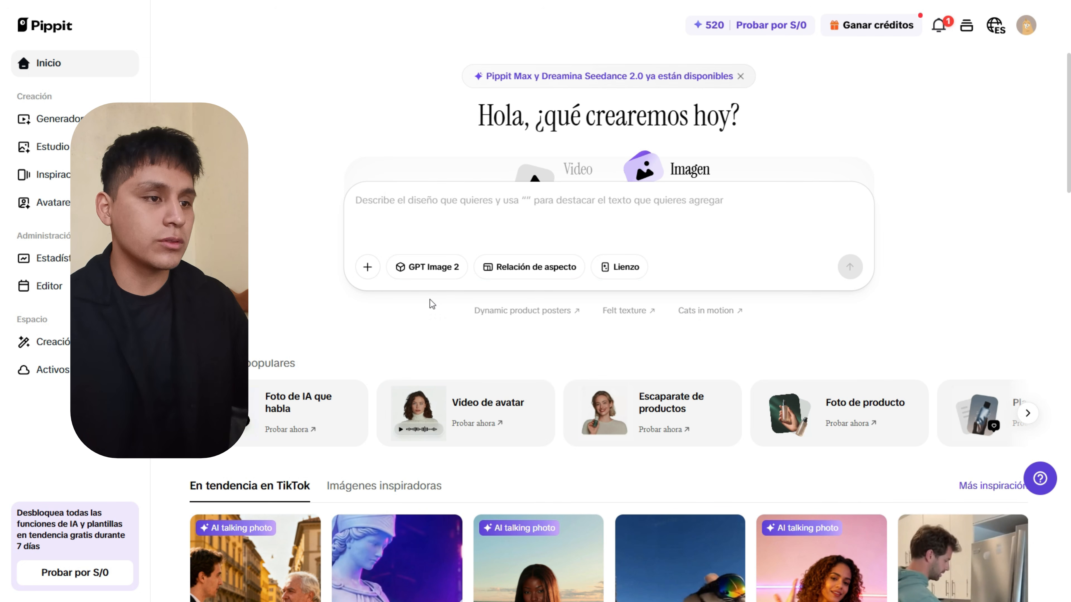
pyautogui.click(527, 276)
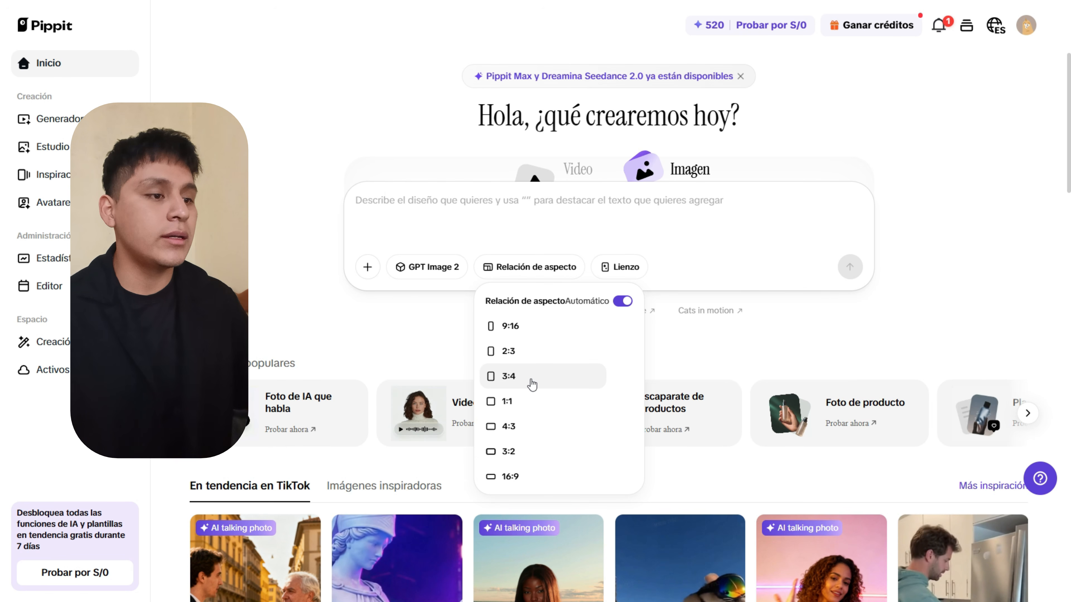
pyautogui.click(517, 473)
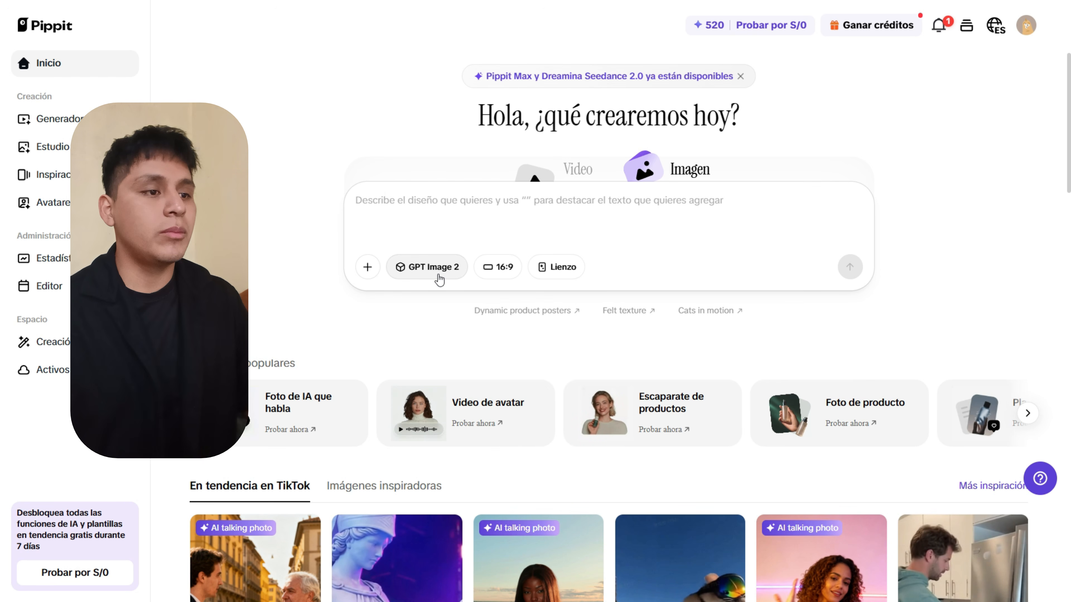
pyautogui.click(437, 274)
pyautogui.click(659, 301)
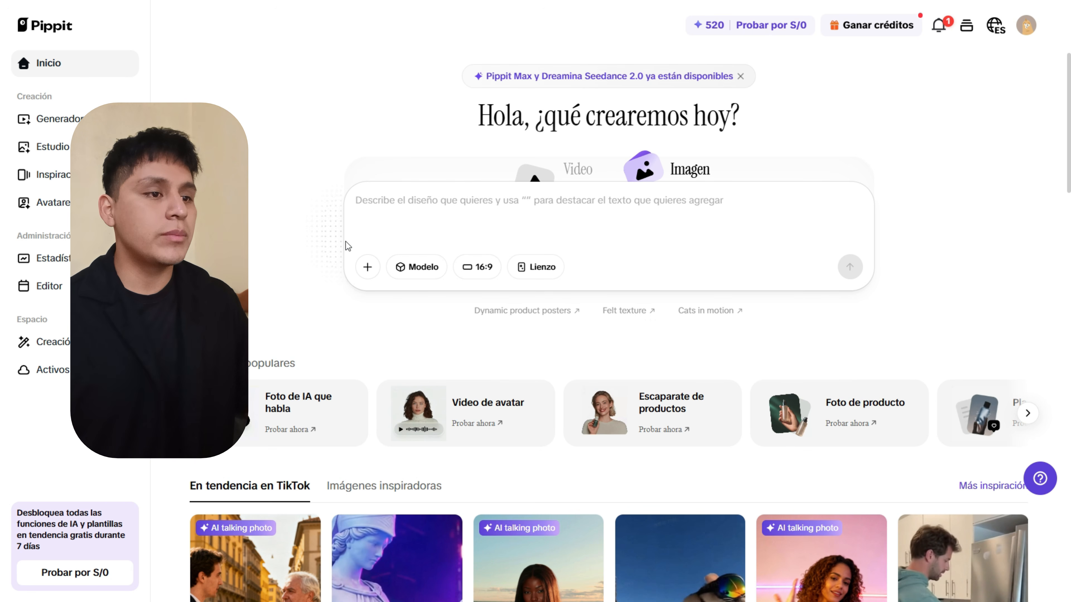
pyautogui.click(368, 267)
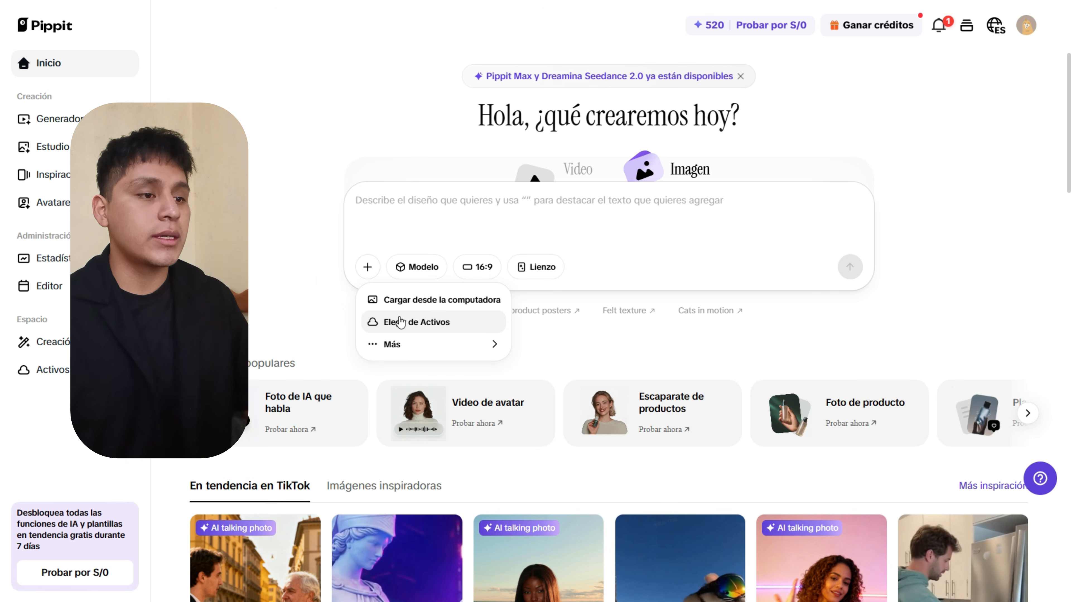
pyautogui.moveTo(485, 345)
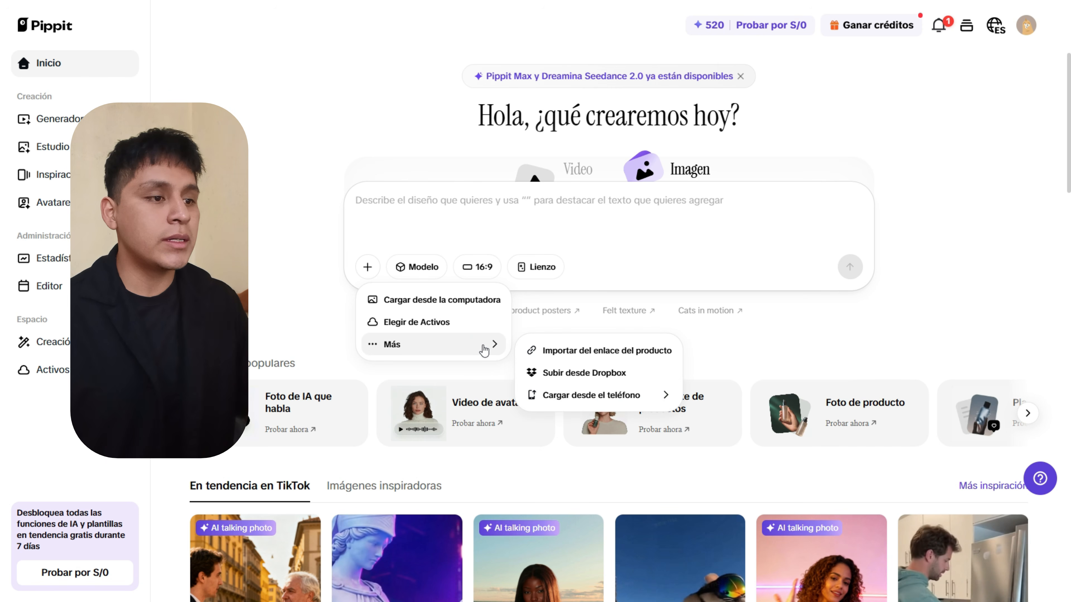
pyautogui.moveTo(640, 394)
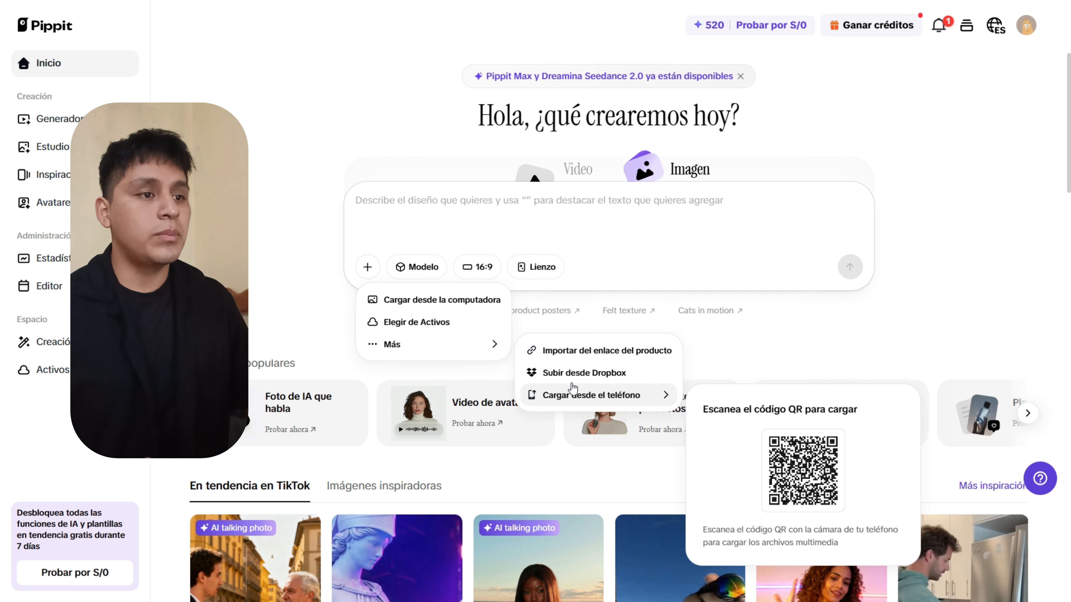
pyautogui.click(458, 221)
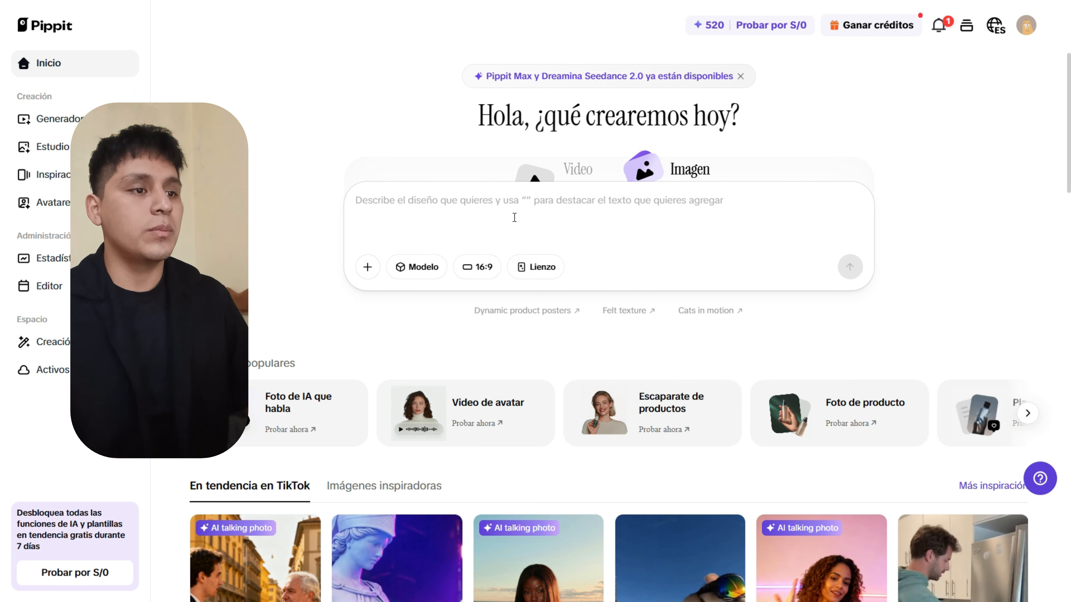
# Paste the prompt 'Un leopardo corriendo en la selva.' and generate the leopard images.
pyautogui.write('Un leopardo corriendo en la selva.')
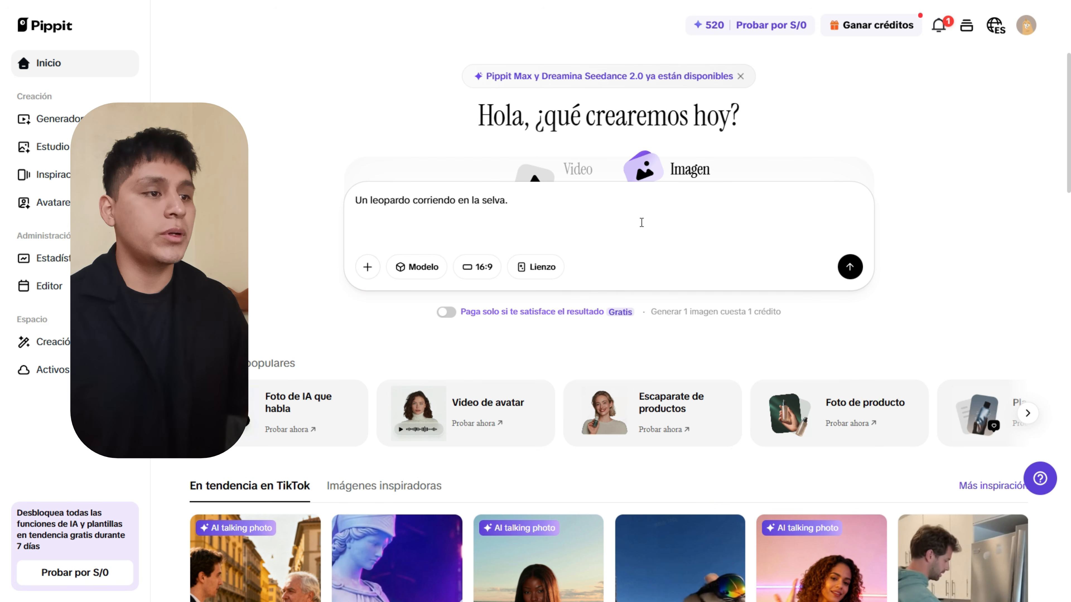
pyautogui.click(850, 267)
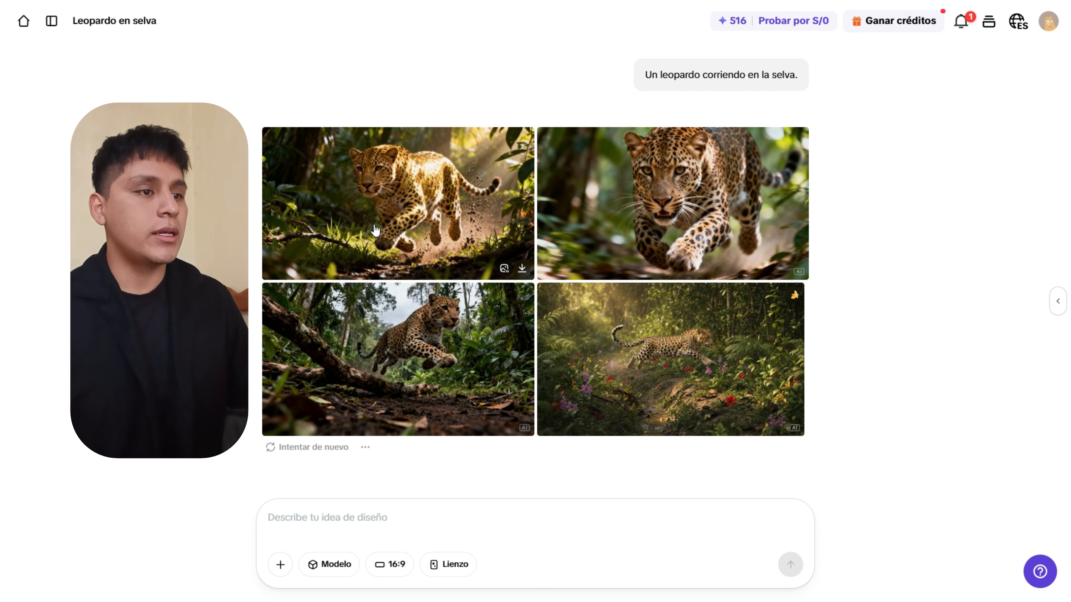
# Open the first leopard image full-size, view the second, fourth and third, then return to the first.
pyautogui.click(375, 230)
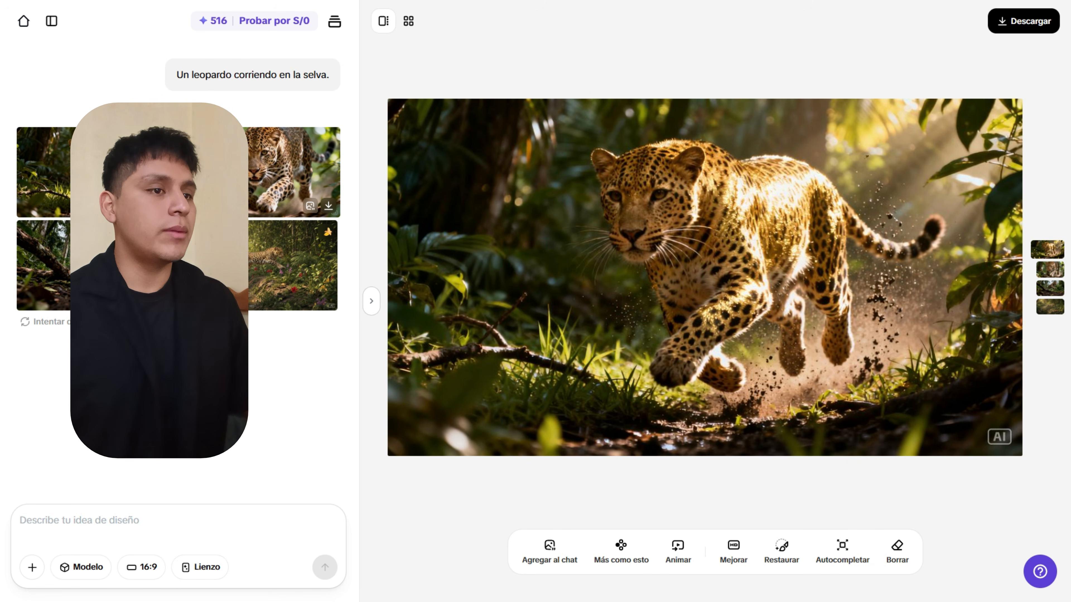
pyautogui.click(246, 182)
pyautogui.click(258, 268)
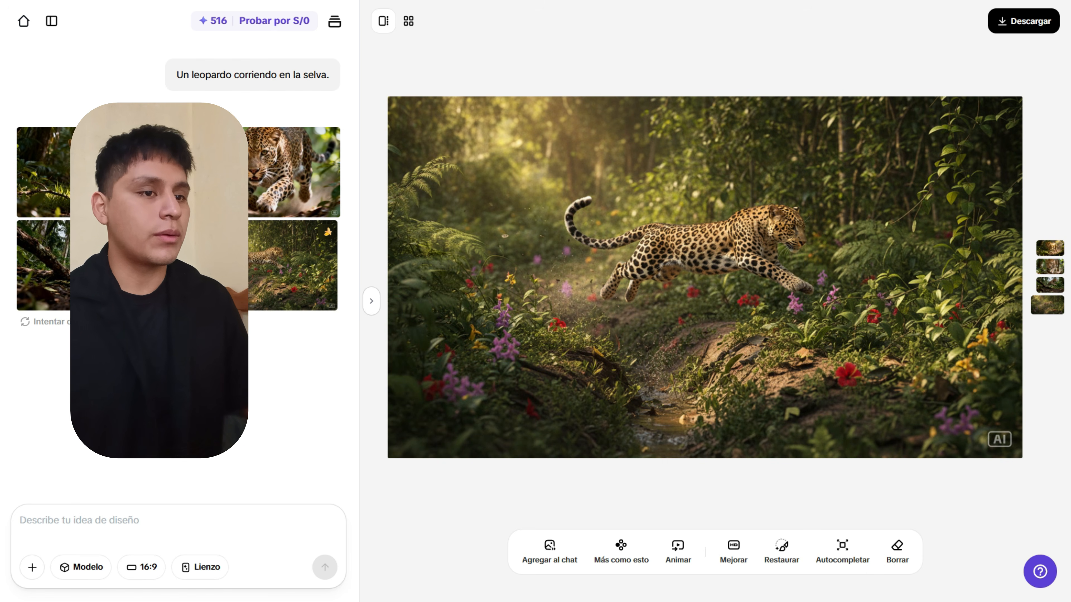
pyautogui.click(154, 267)
pyautogui.click(154, 181)
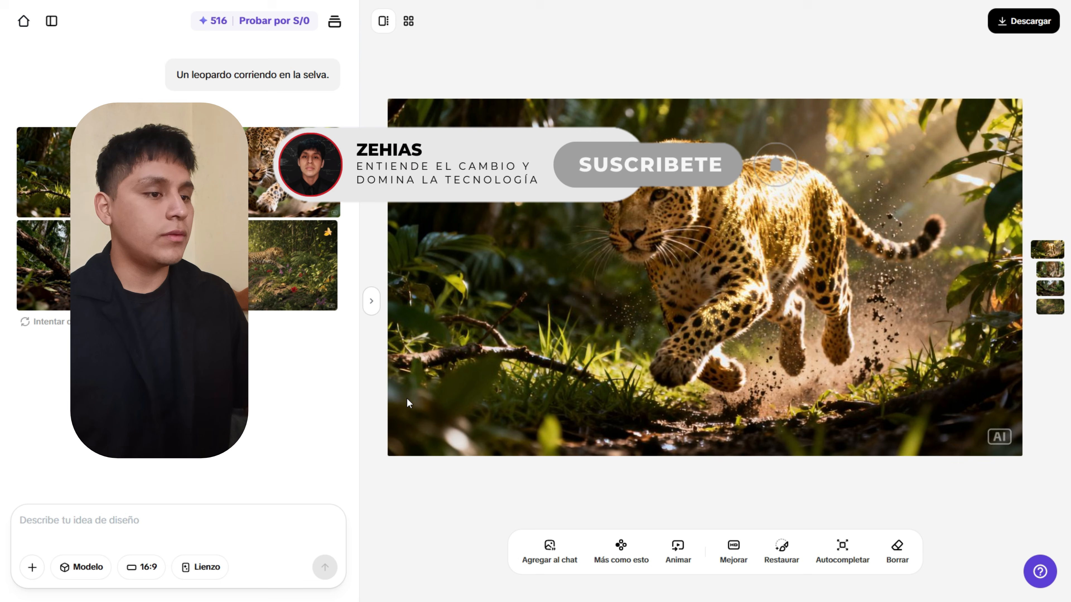
# Attach the first leopard image to the chat and set the model to Seedream 4.0 at 9:16.
pyautogui.click(532, 548)
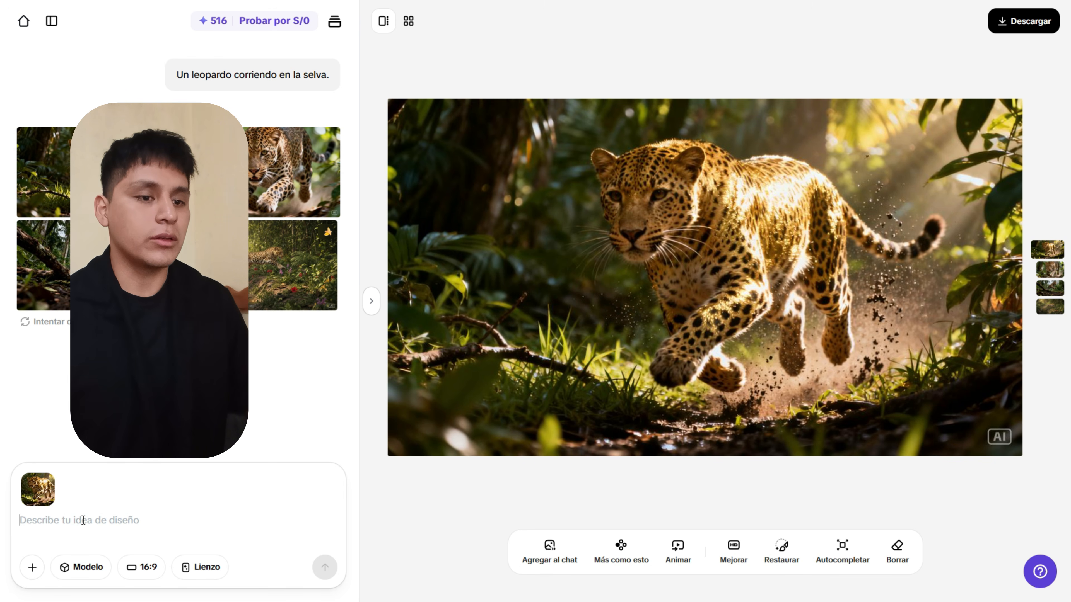
pyautogui.click(80, 565)
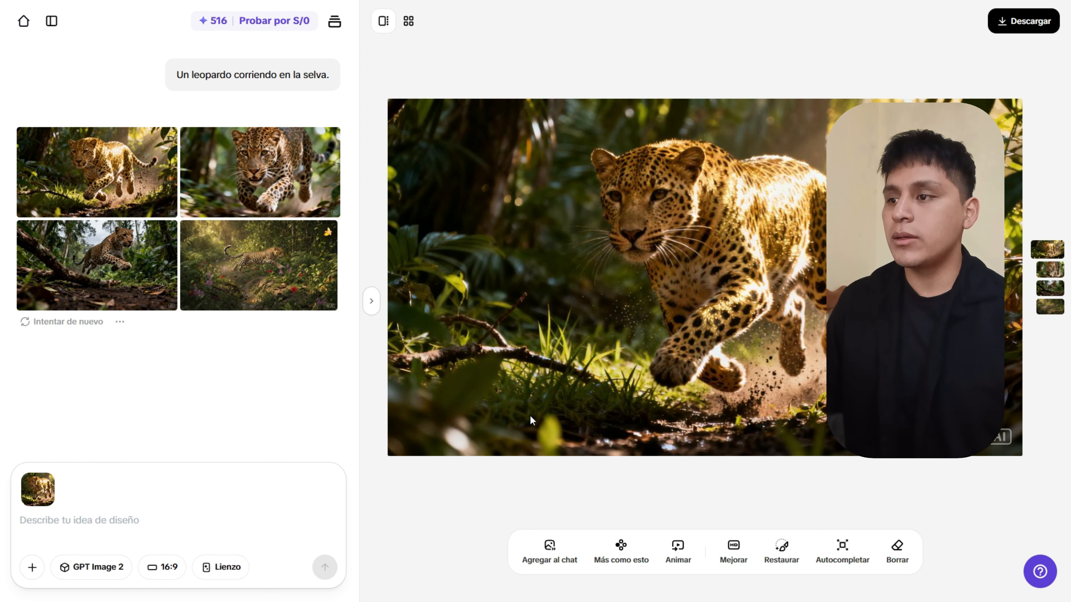
pyautogui.click(93, 567)
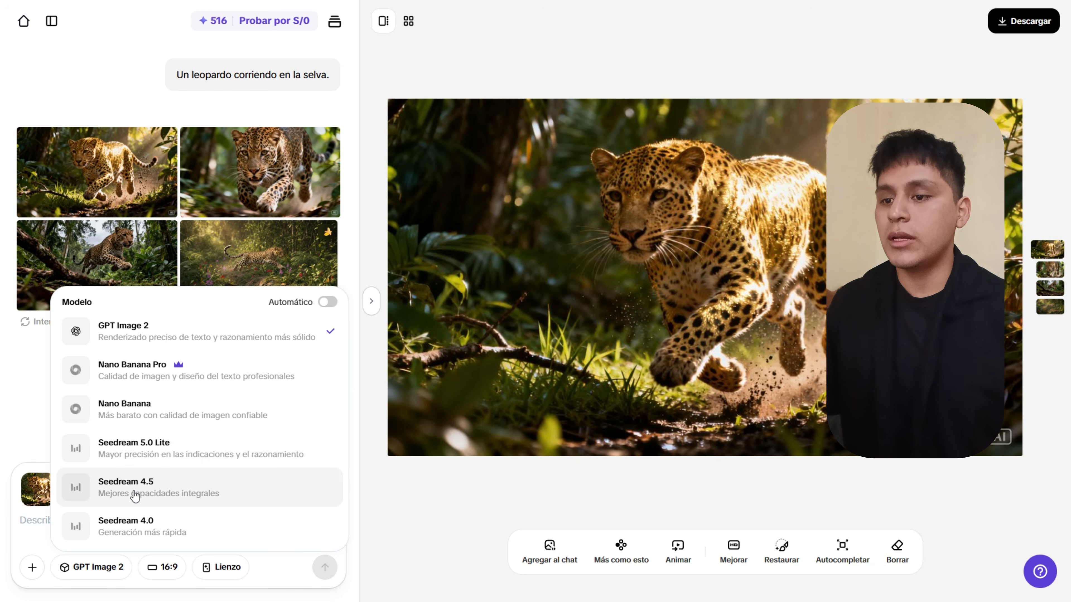
pyautogui.click(135, 529)
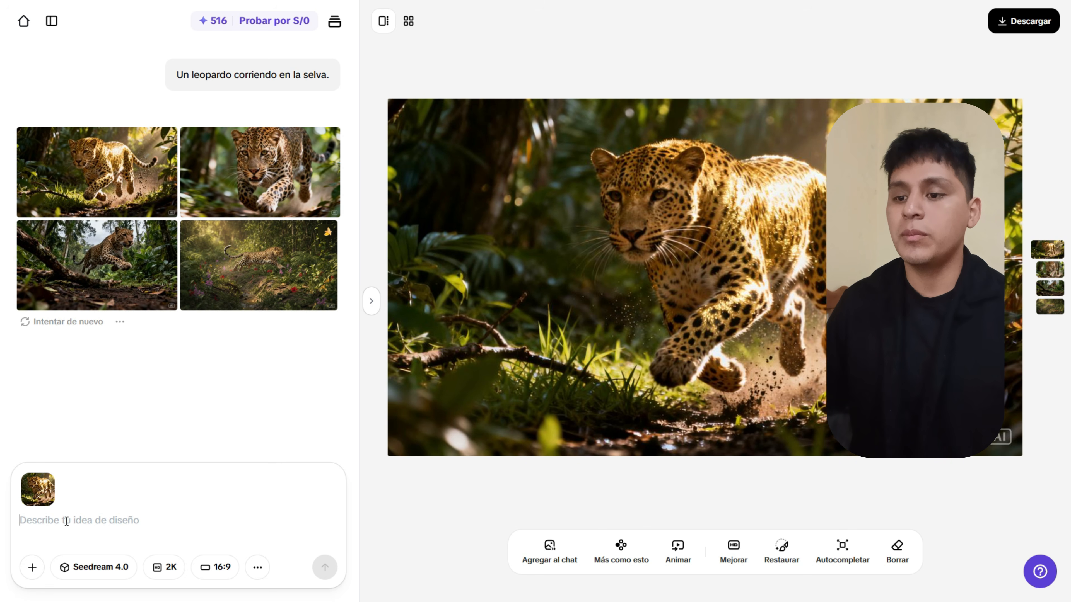
pyautogui.click(228, 566)
pyautogui.click(237, 386)
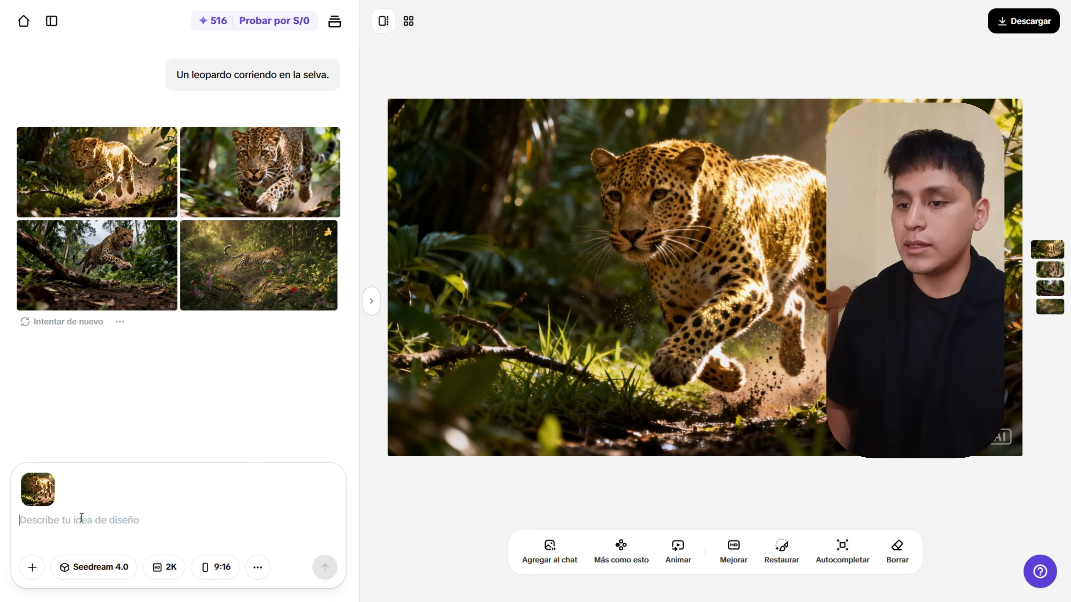
# Remove the attached leopard image from the prompt.
pyautogui.click(31, 573)
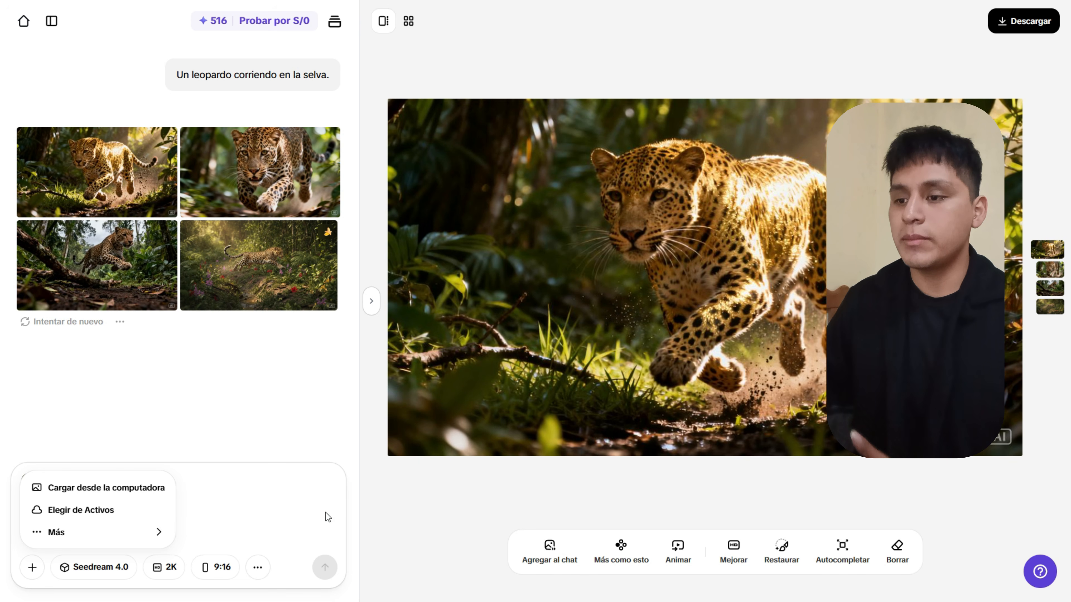
pyautogui.click(388, 511)
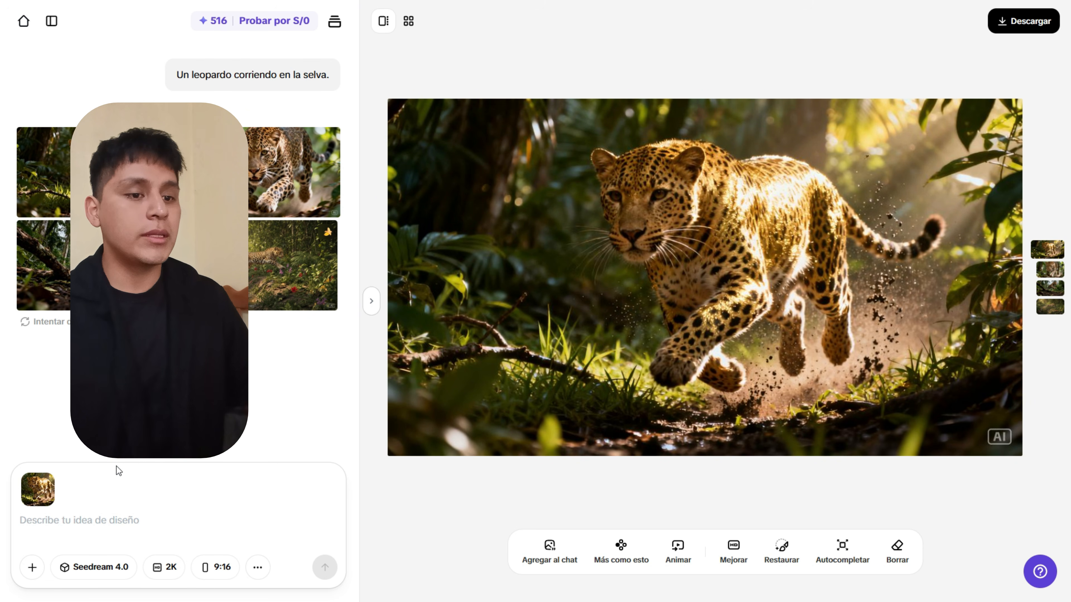
pyautogui.click(47, 485)
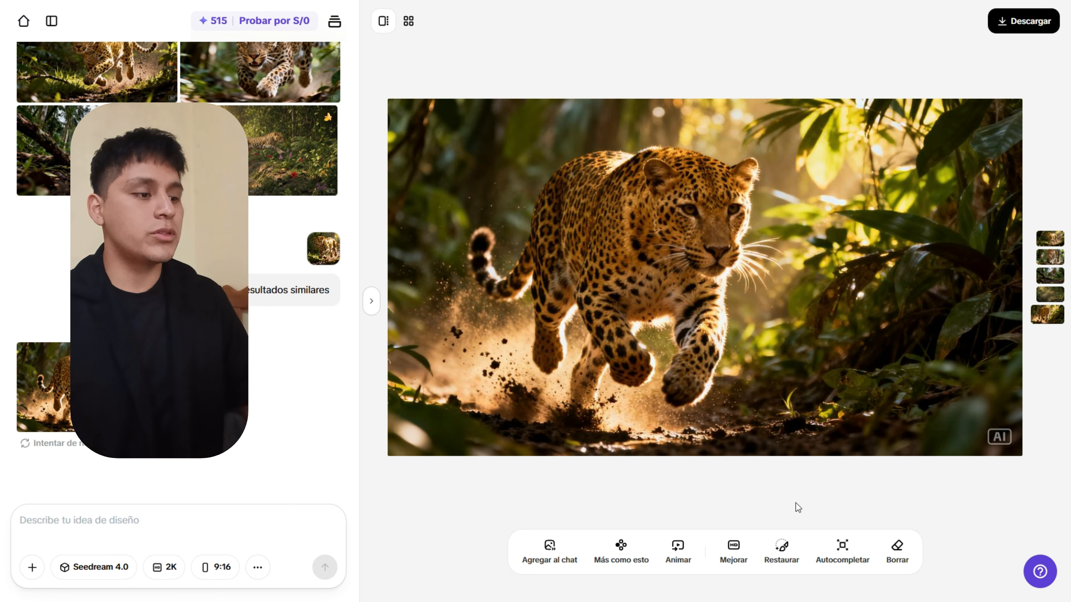
# Paint the foliage on the leopard image's right side and generate roses there from the pasted prompt.
pyautogui.click(777, 549)
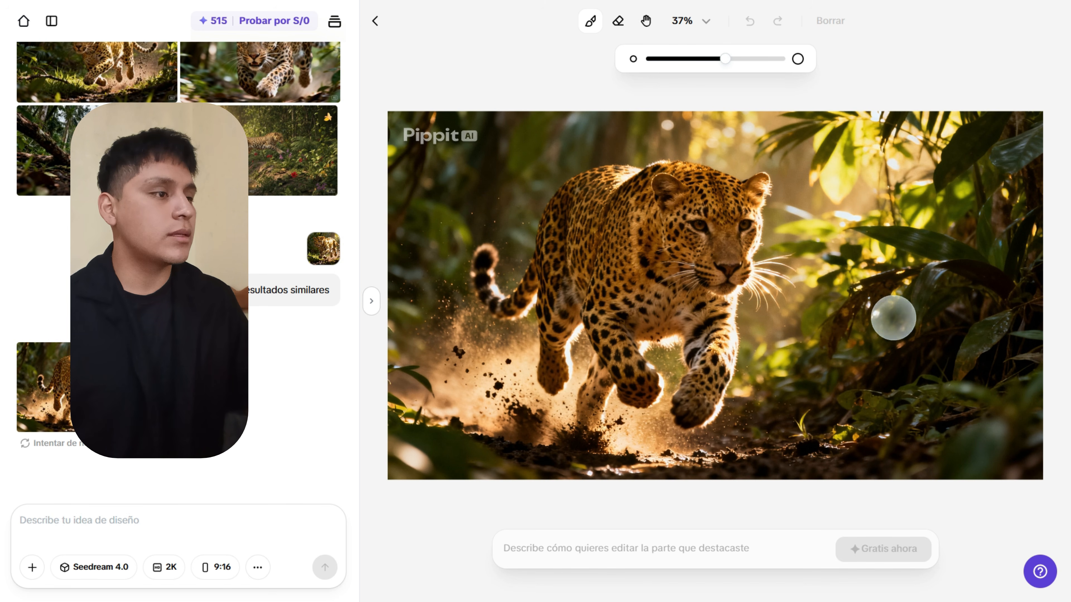
pyautogui.moveTo(725, 59)
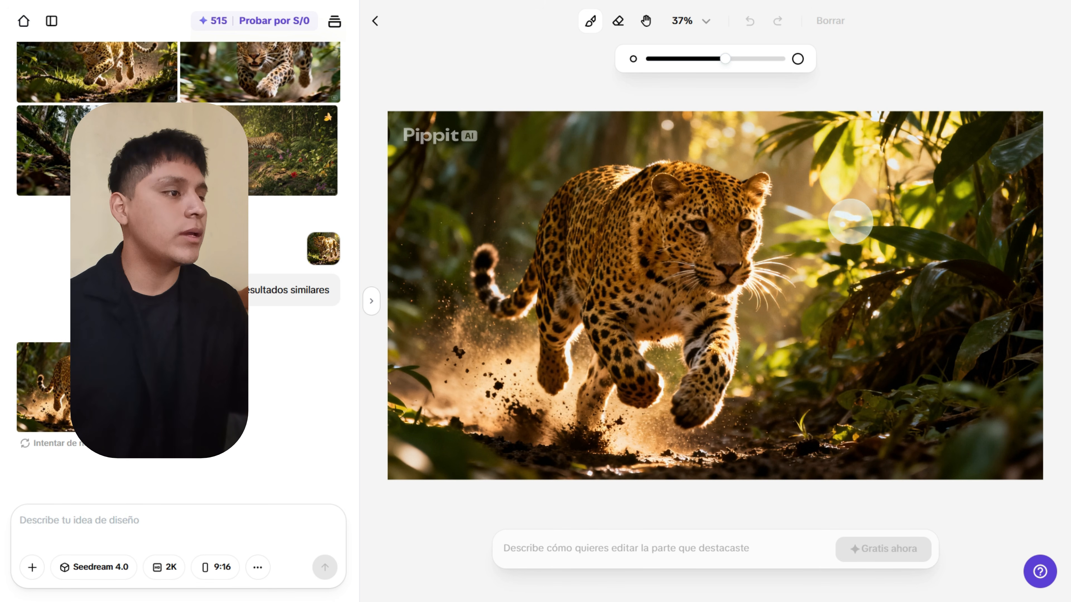
pyautogui.moveTo(872, 221)
pyautogui.mouseDown()
pyautogui.moveTo(909, 228)
pyautogui.moveTo(843, 394)
pyautogui.mouseUp()
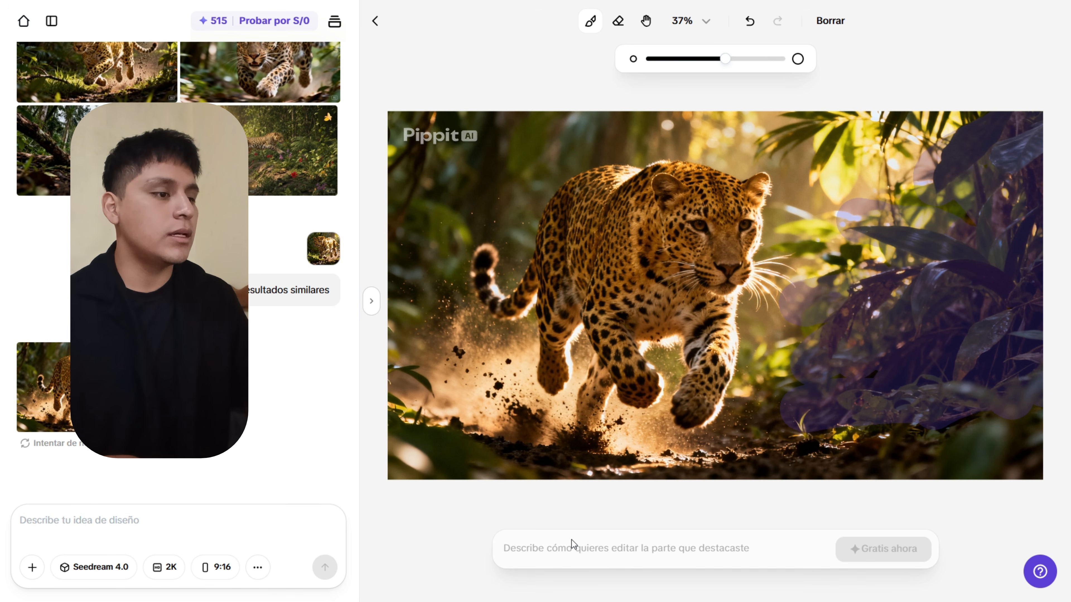
pyautogui.click(565, 549)
pyautogui.write('Quiero que en la parte seleccionada aparezcan rosas.')
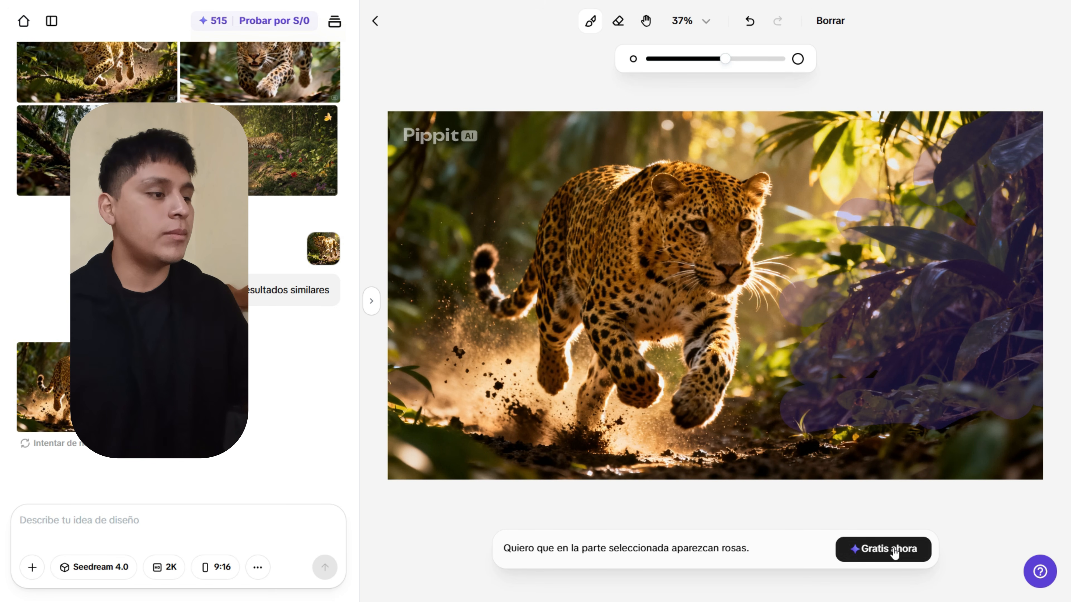
pyautogui.click(894, 554)
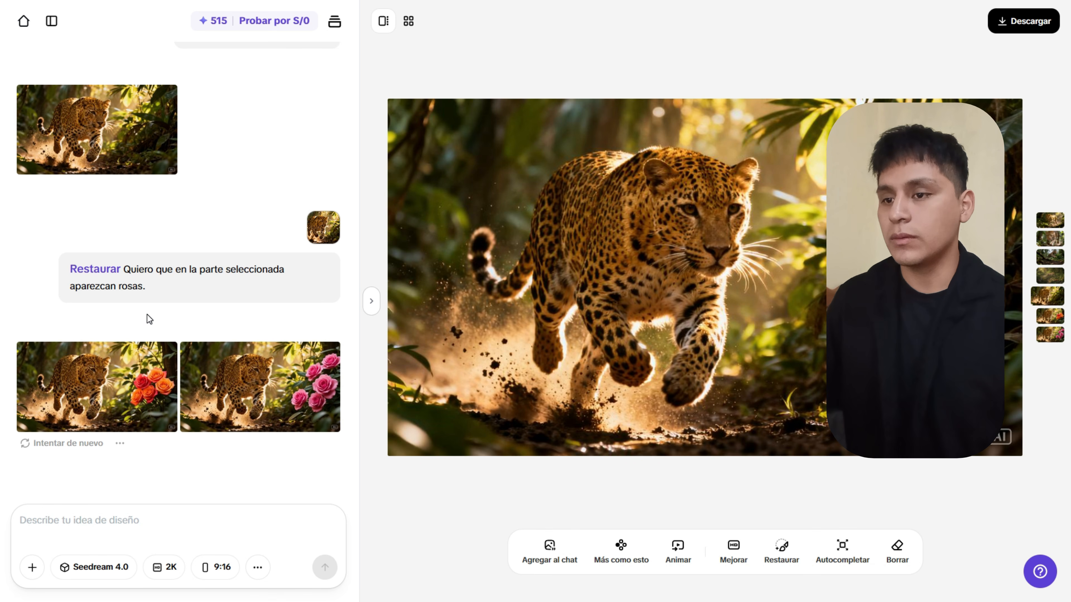
# Compare the orange and pink rose results and switch the generation model to GPT Image 2.
pyautogui.click(143, 380)
pyautogui.click(271, 397)
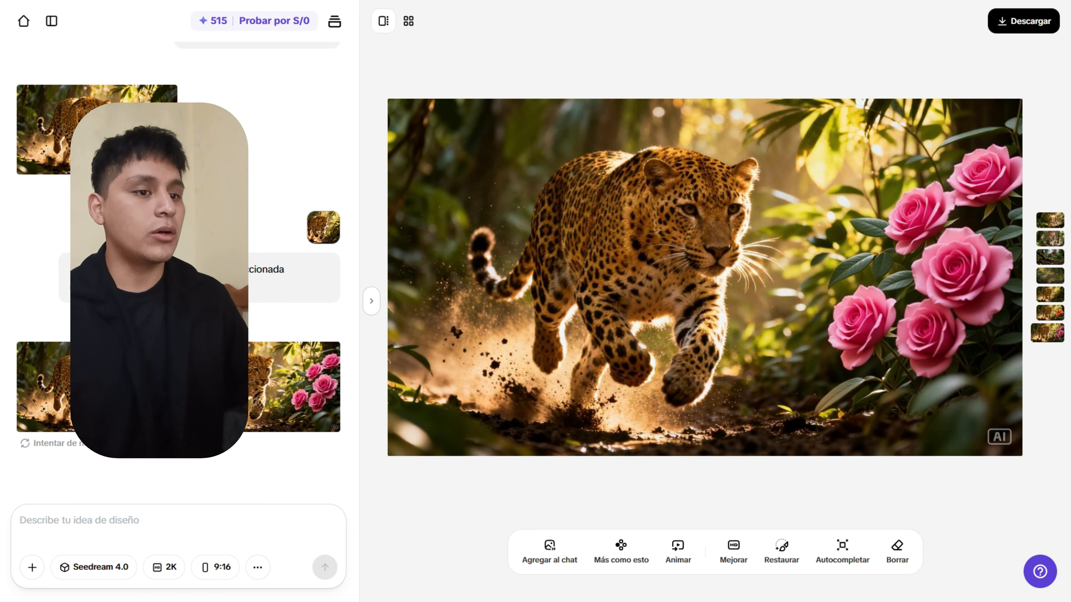
pyautogui.click(97, 569)
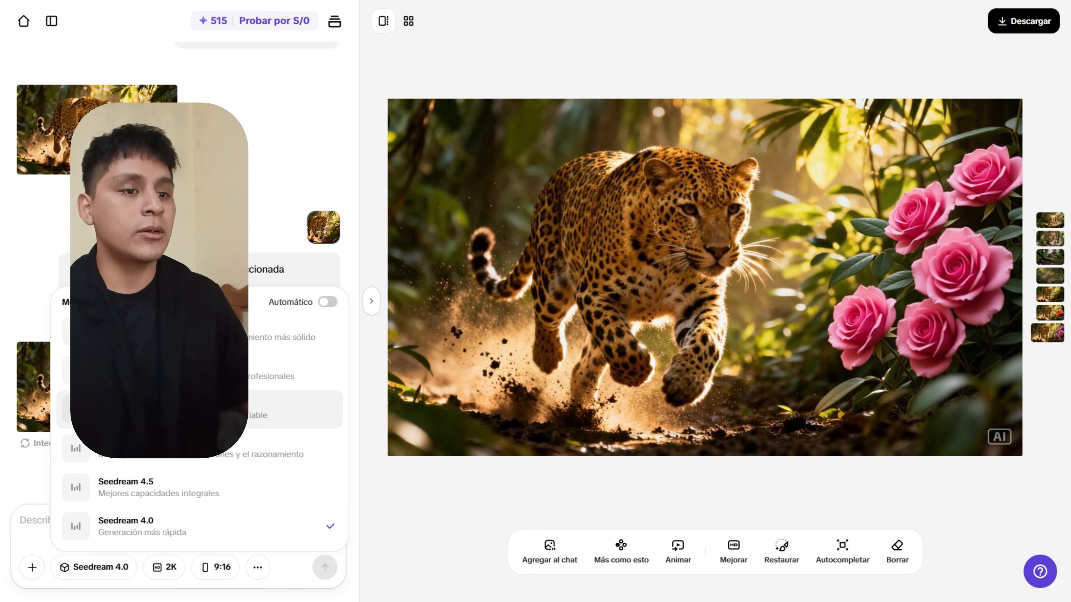
pyautogui.click(65, 331)
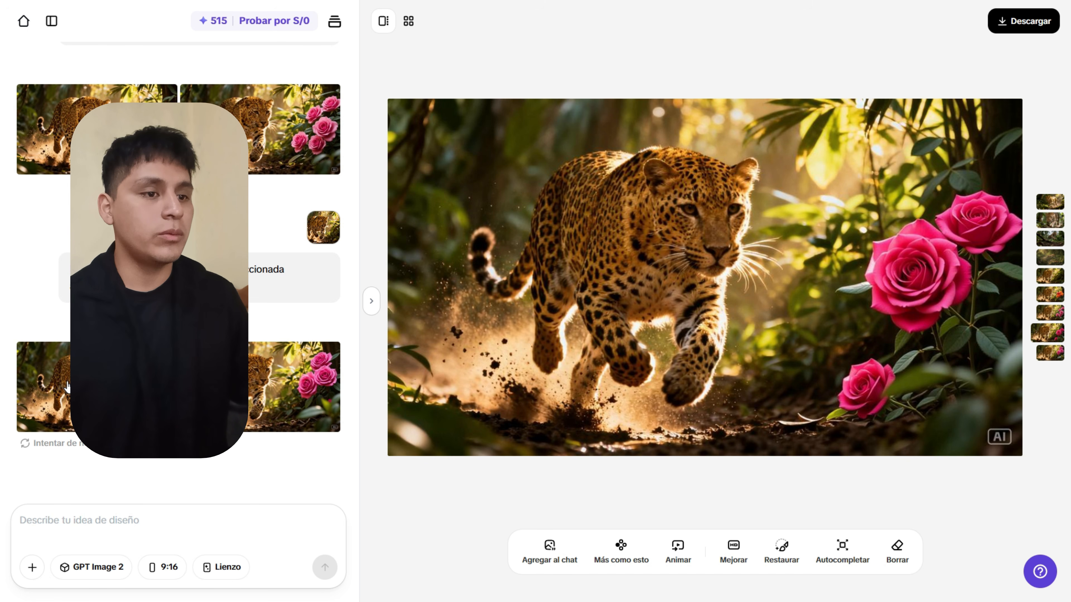
# Browse the other rose variants and open the leopard with three magenta roses in Borrar.
pyautogui.click(50, 375)
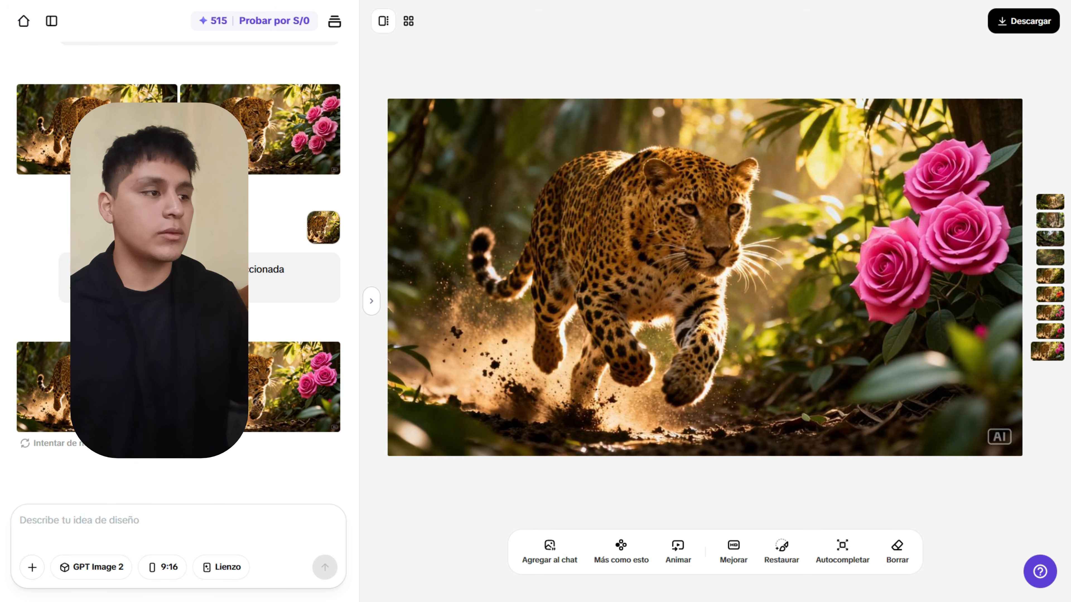
pyautogui.click(127, 386)
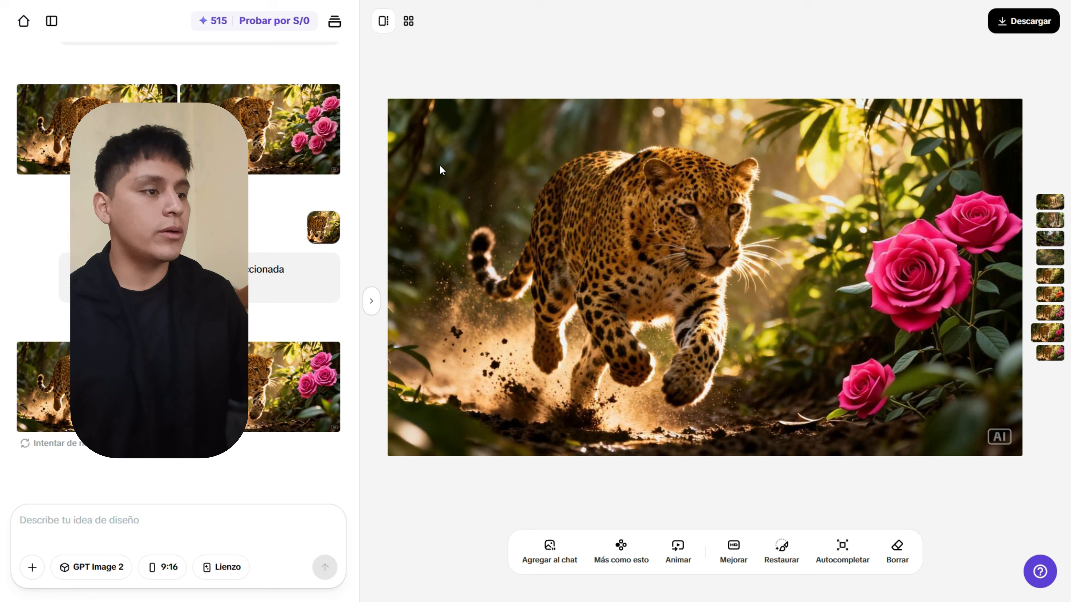
pyautogui.click(215, 137)
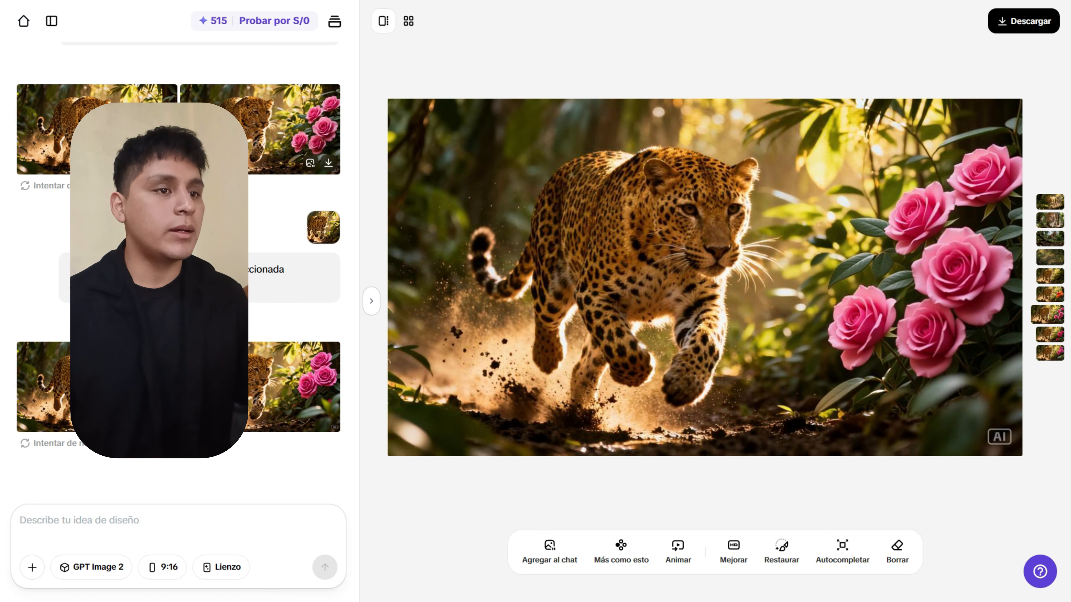
pyautogui.click(145, 374)
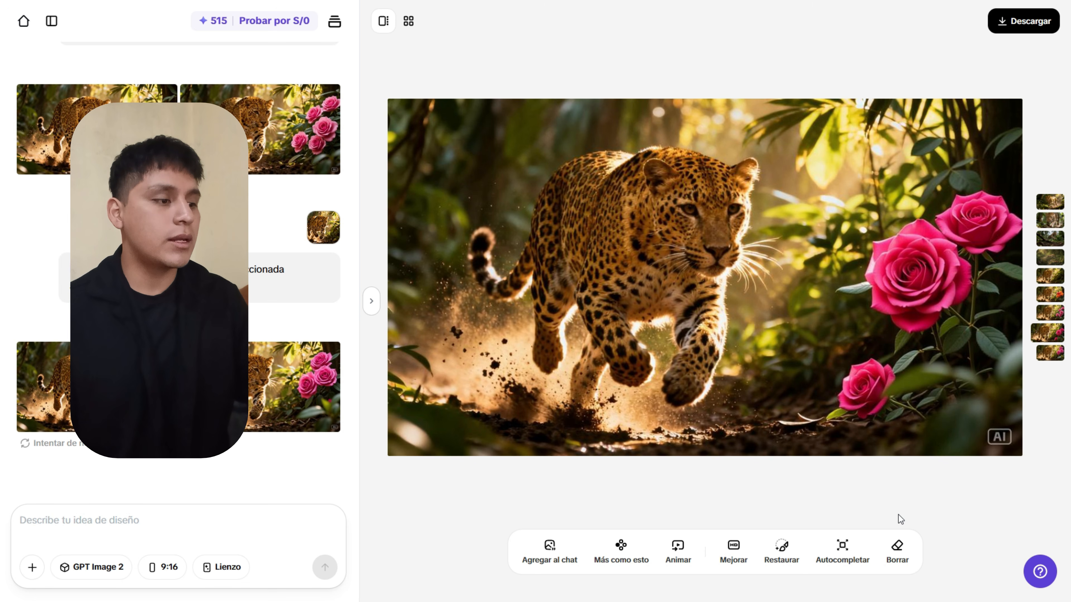
pyautogui.click(898, 548)
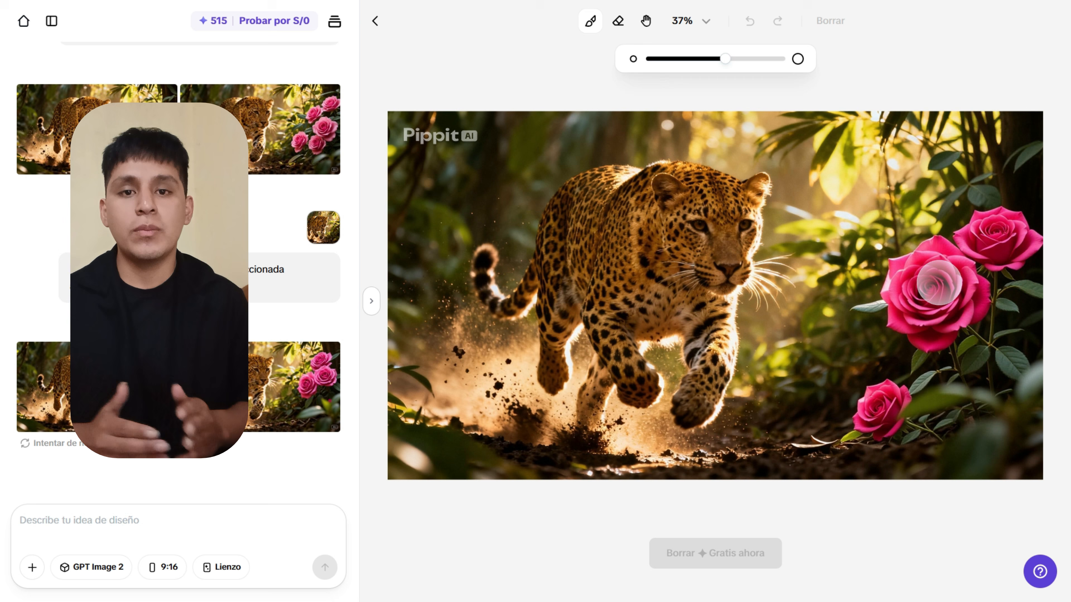
# Brush over the magenta roses on the right side and erase them.
pyautogui.moveTo(939, 282); pyautogui.dragTo(807, 335)
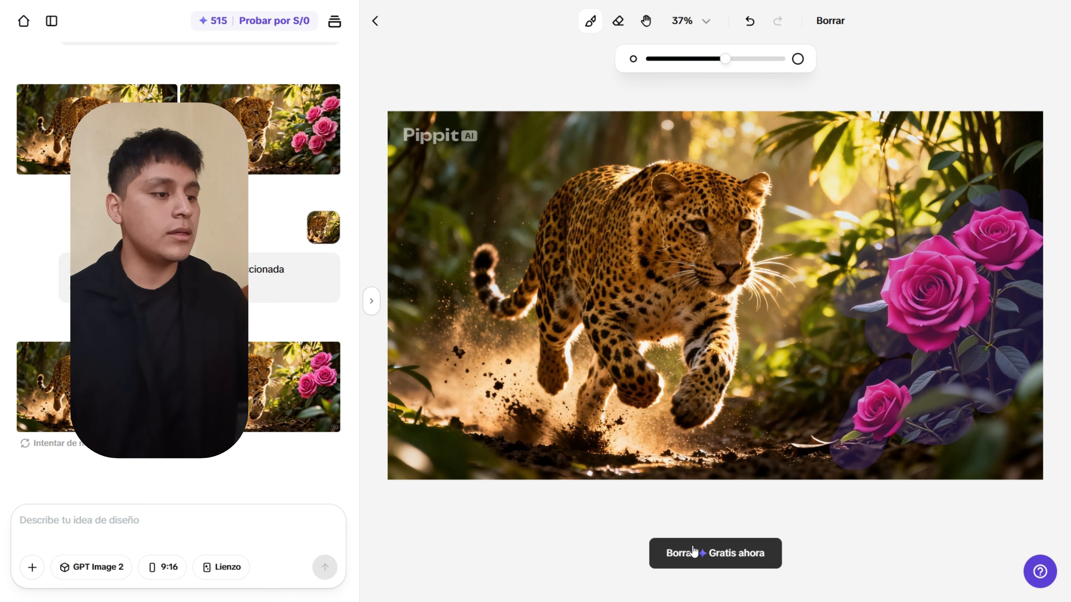
pyautogui.click(695, 553)
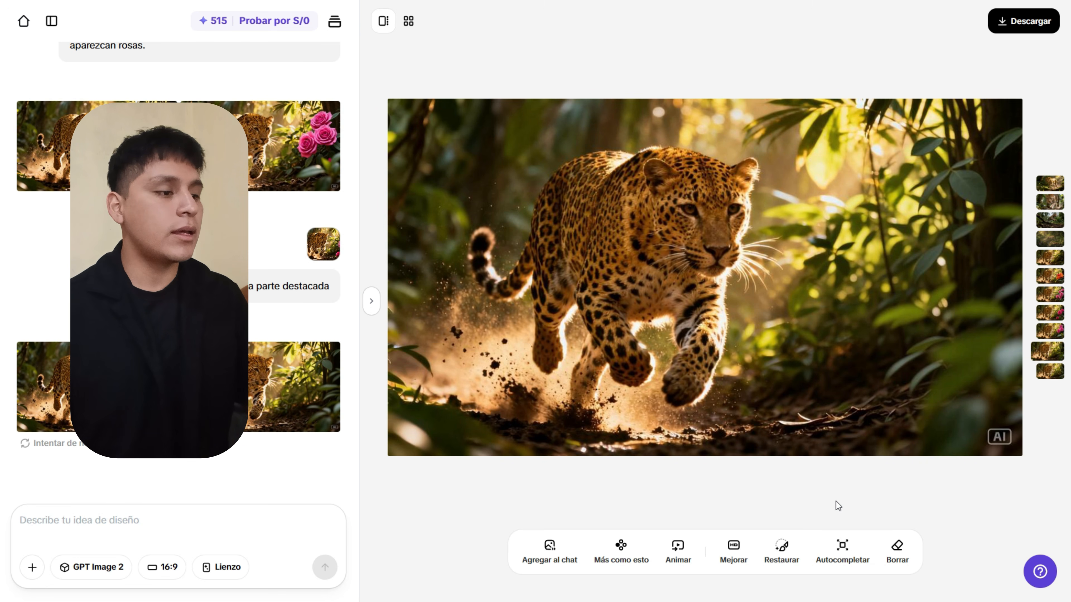
# Preview 4:3, 3:4, 1:1 and 9:16 canvases, then expand the image at Original proportions, 1.5x.
pyautogui.click(843, 572)
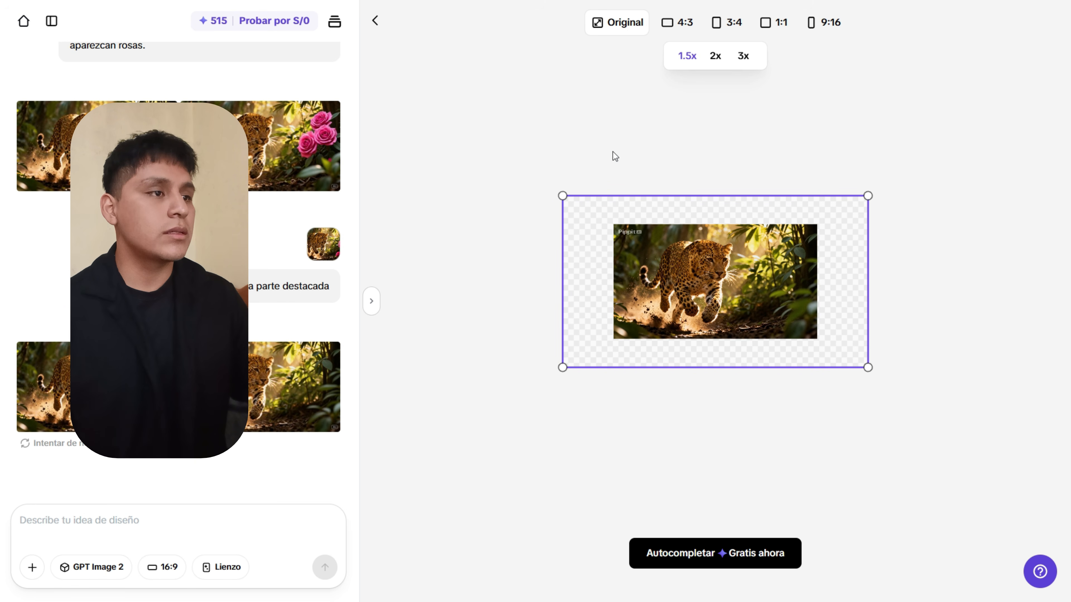
pyautogui.click(676, 26)
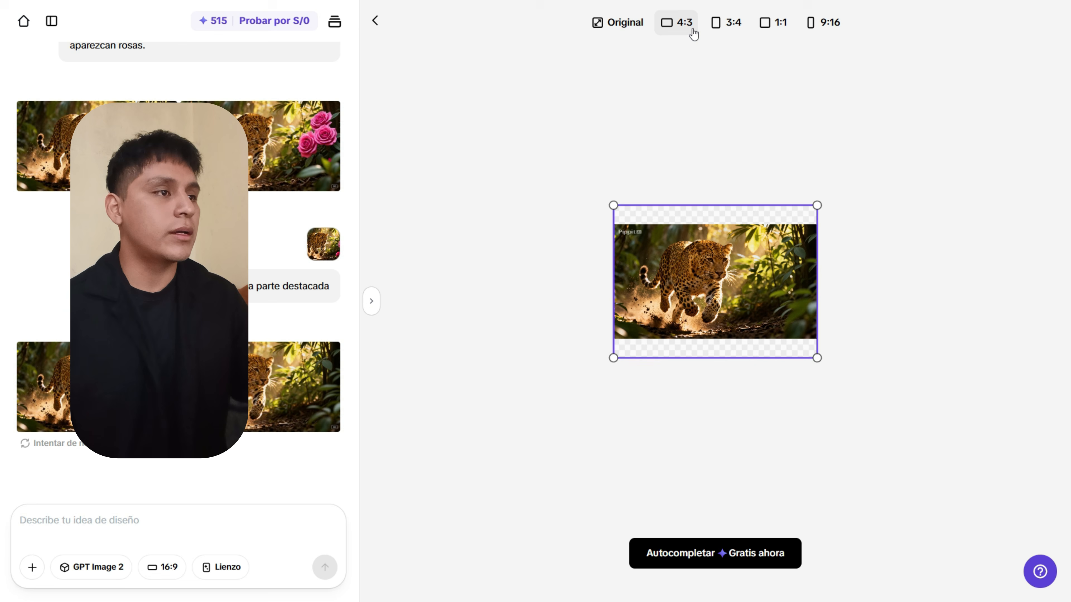
pyautogui.click(726, 27)
pyautogui.click(786, 36)
pyautogui.click(827, 29)
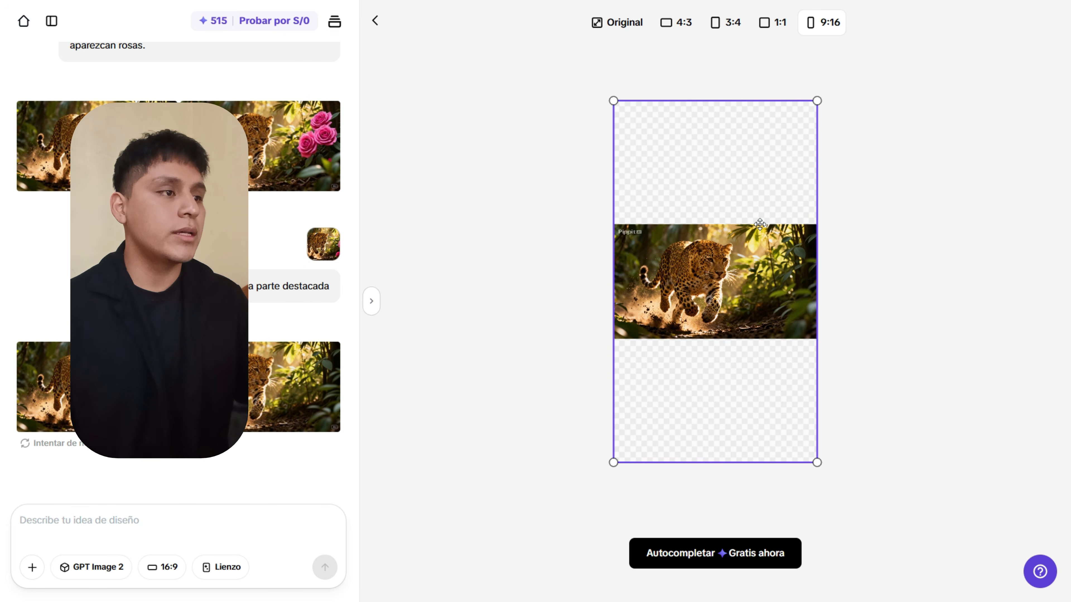
pyautogui.click(615, 30)
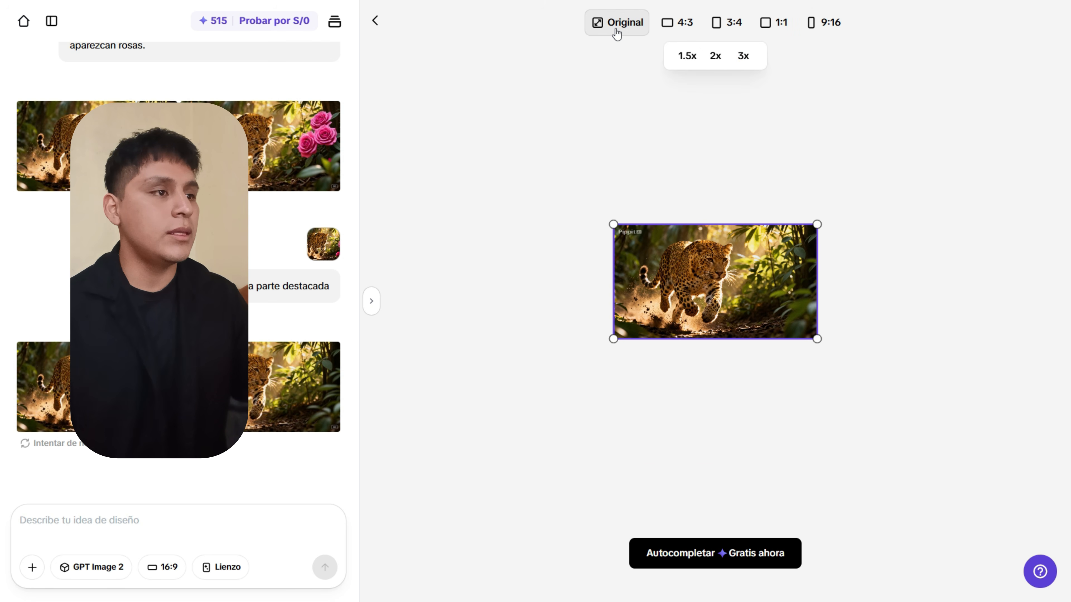
pyautogui.click(688, 67)
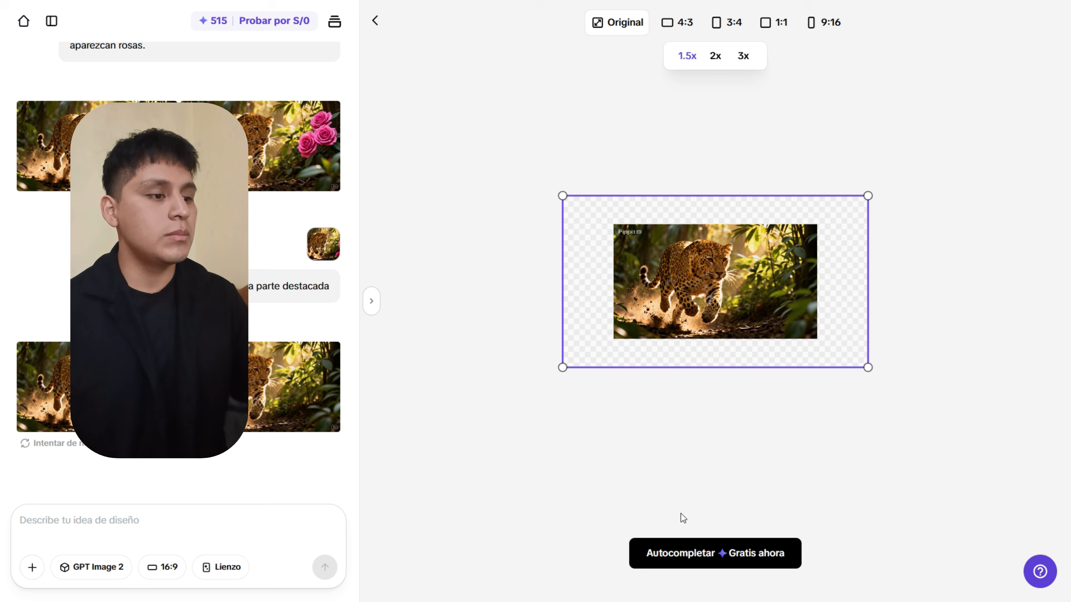
pyautogui.click(674, 553)
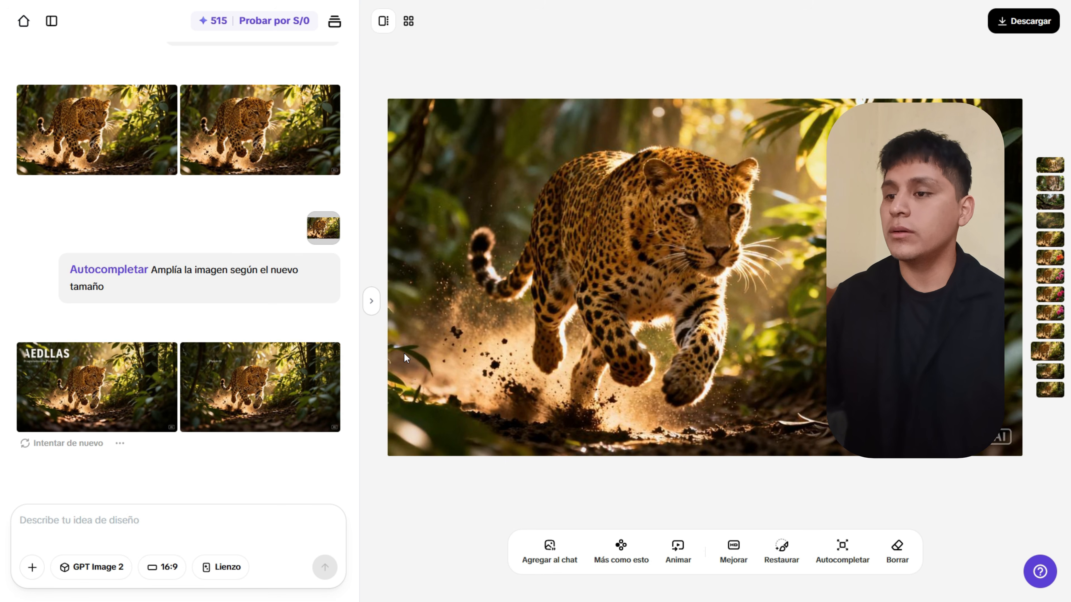
# Pick the expanded result with the stray Pippit watermark and brush it out in Borrar.
pyautogui.click(245, 378)
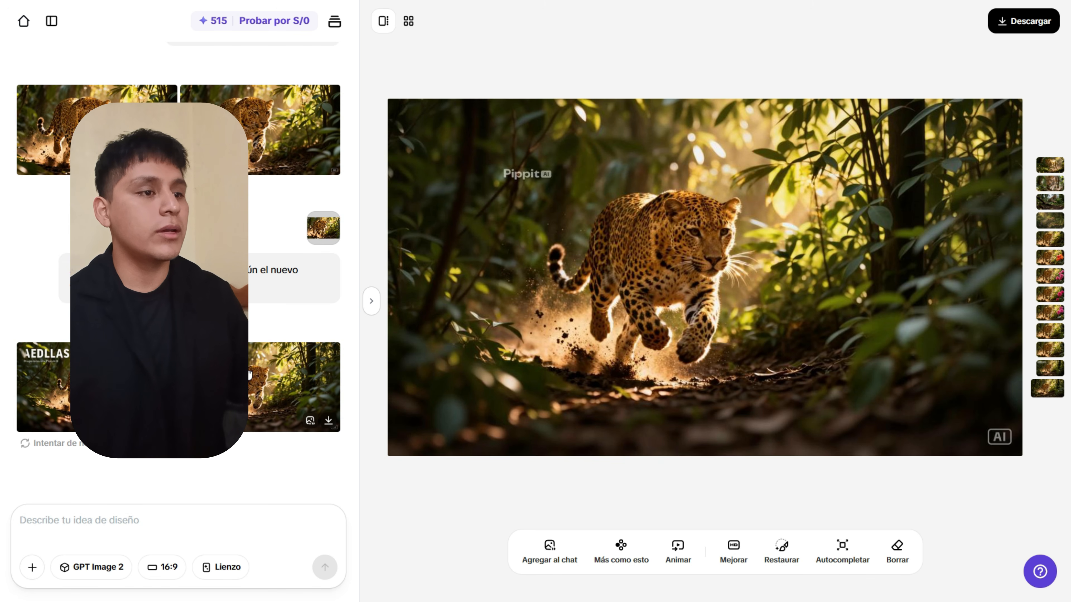
pyautogui.click(265, 153)
pyautogui.click(256, 391)
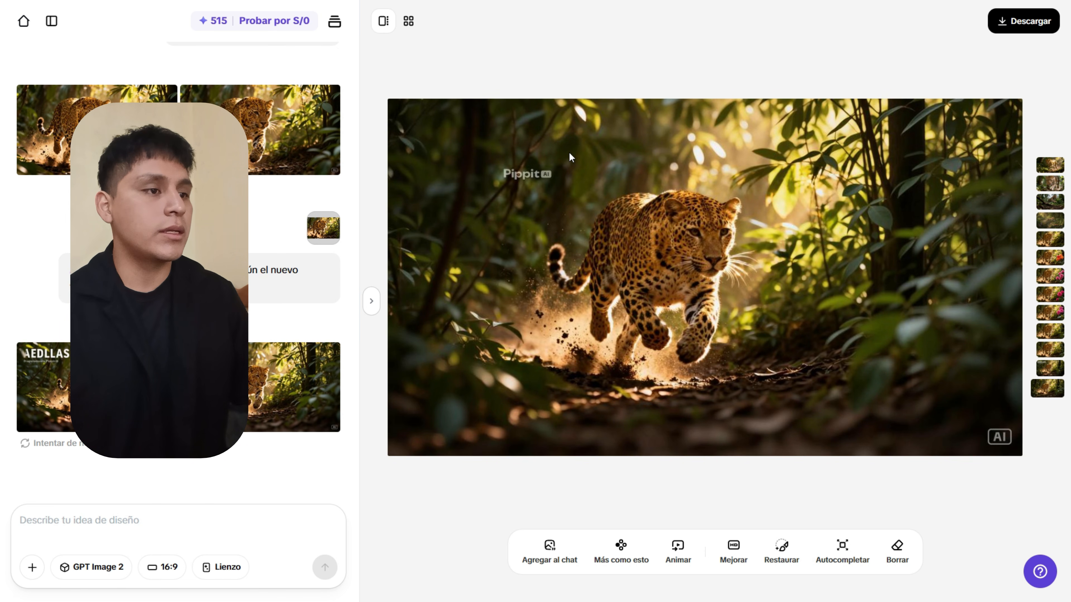
pyautogui.click(897, 548)
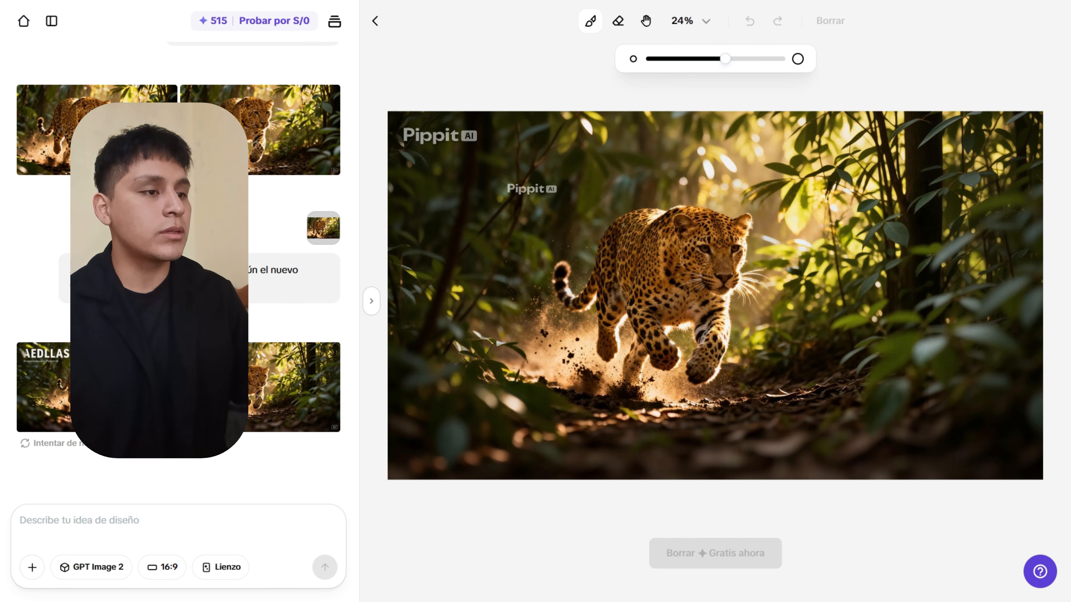
pyautogui.moveTo(507, 191); pyautogui.dragTo(554, 190)
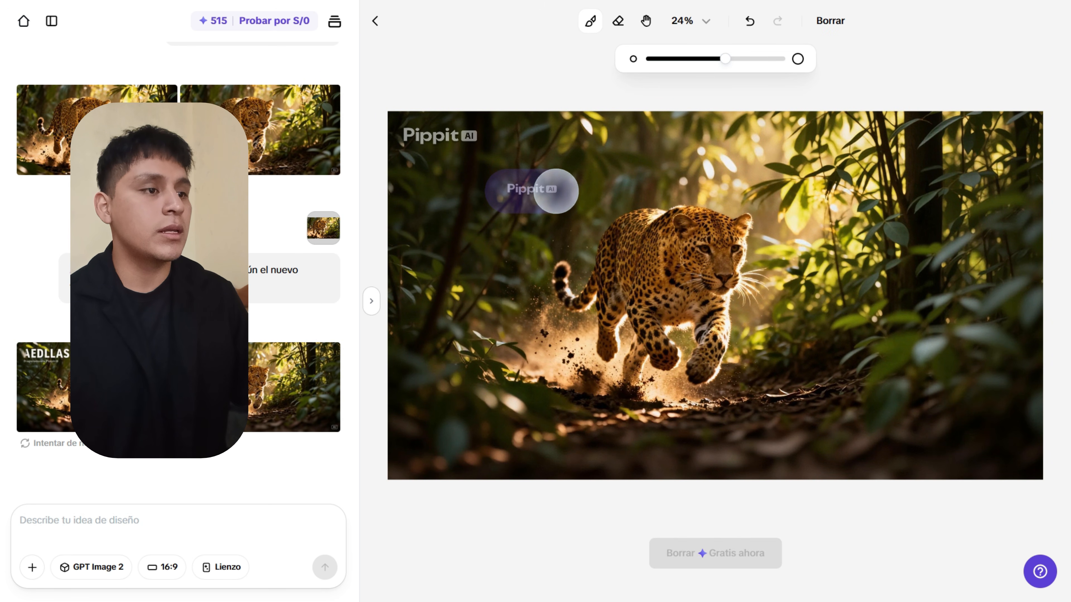
pyautogui.click(730, 558)
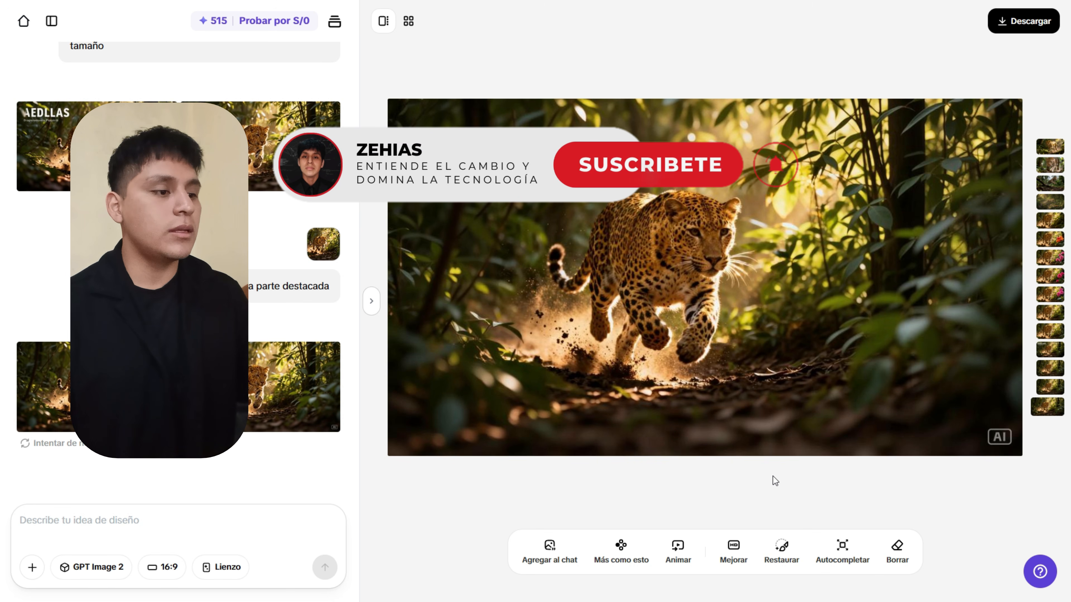
# Request an enhanced HD version of the leopard image with Mejorar.
pyautogui.click(734, 548)
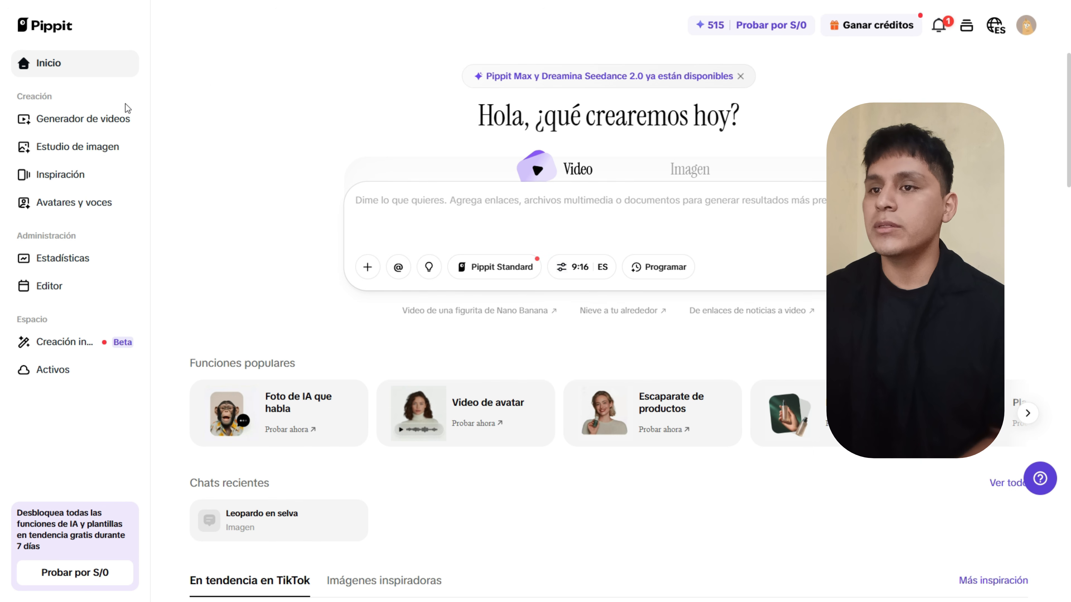
# In the video generator, dismiss the avatar picker and delete the '@' so the prompt stays empty.
pyautogui.click(72, 119)
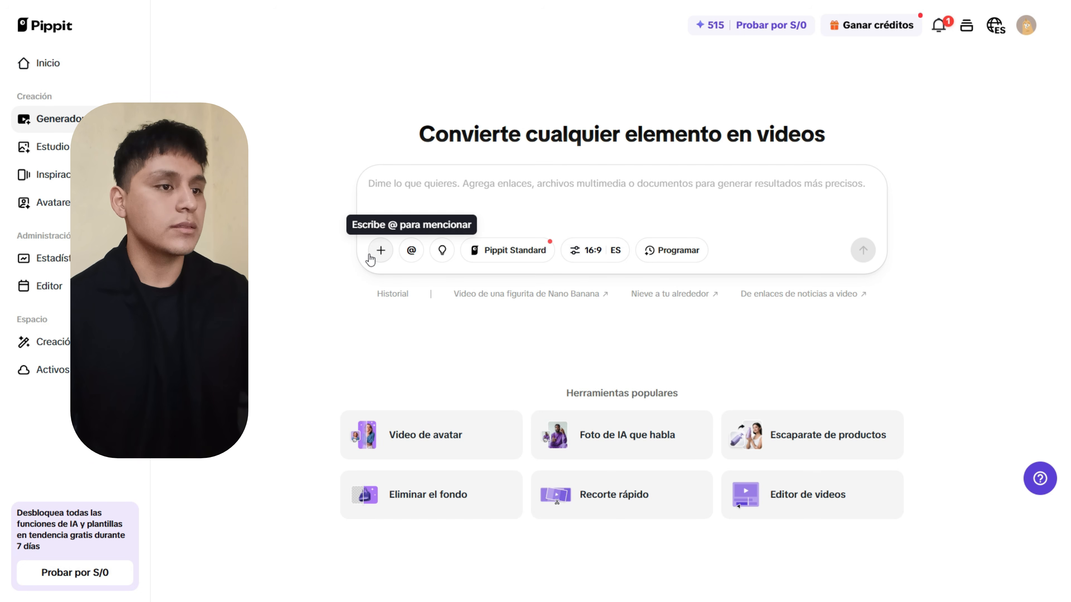
pyautogui.click(411, 250)
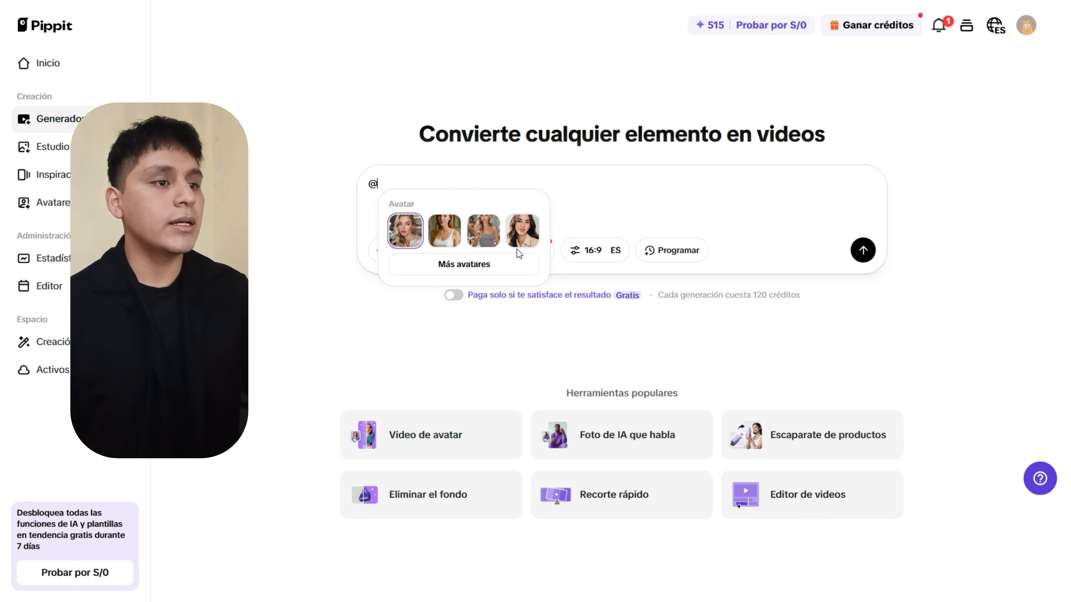
pyautogui.click(496, 266)
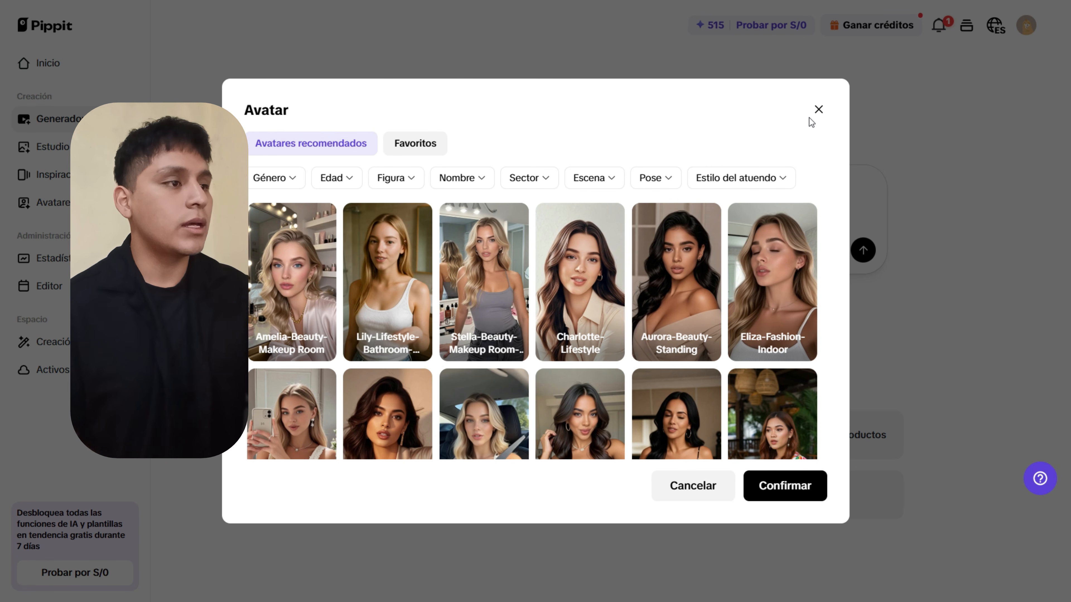
pyautogui.click(817, 112)
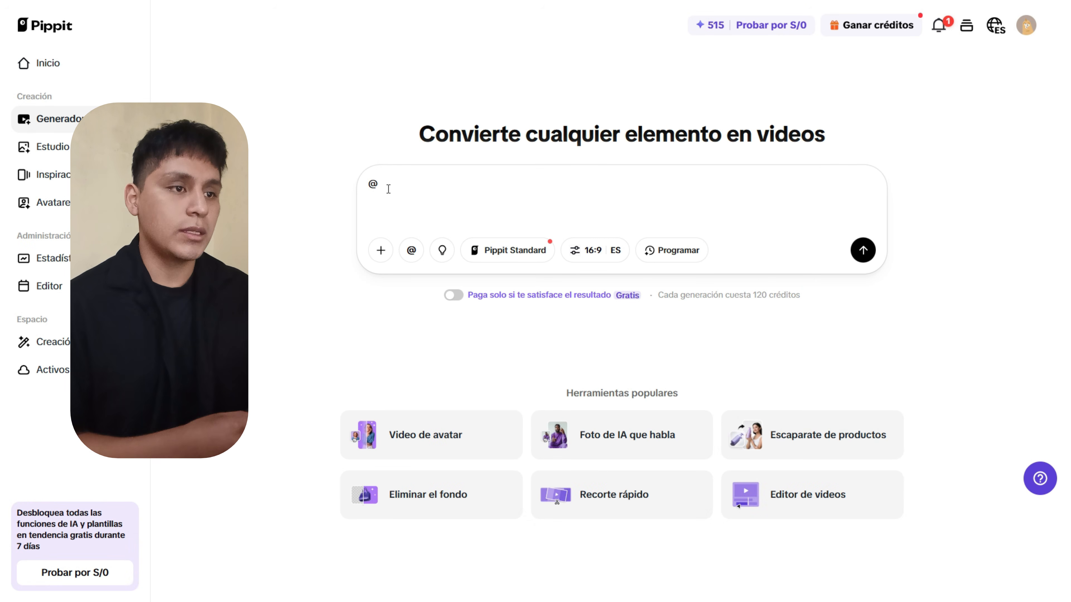
pyautogui.press('BackSpace')
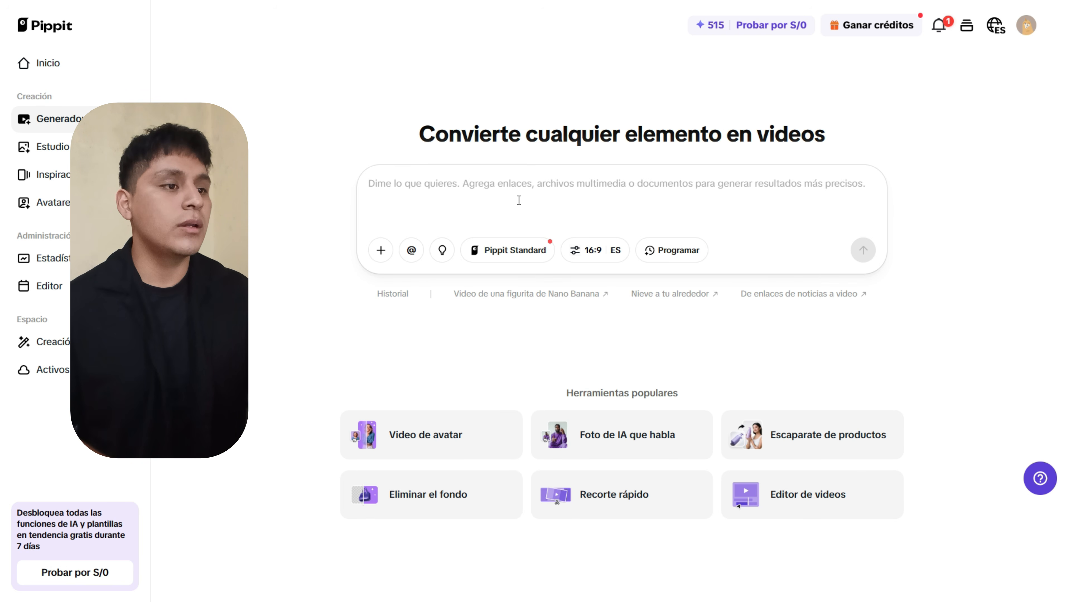
# Keep Pippit Standard as the video model and Español as the narration language.
pyautogui.click(512, 249)
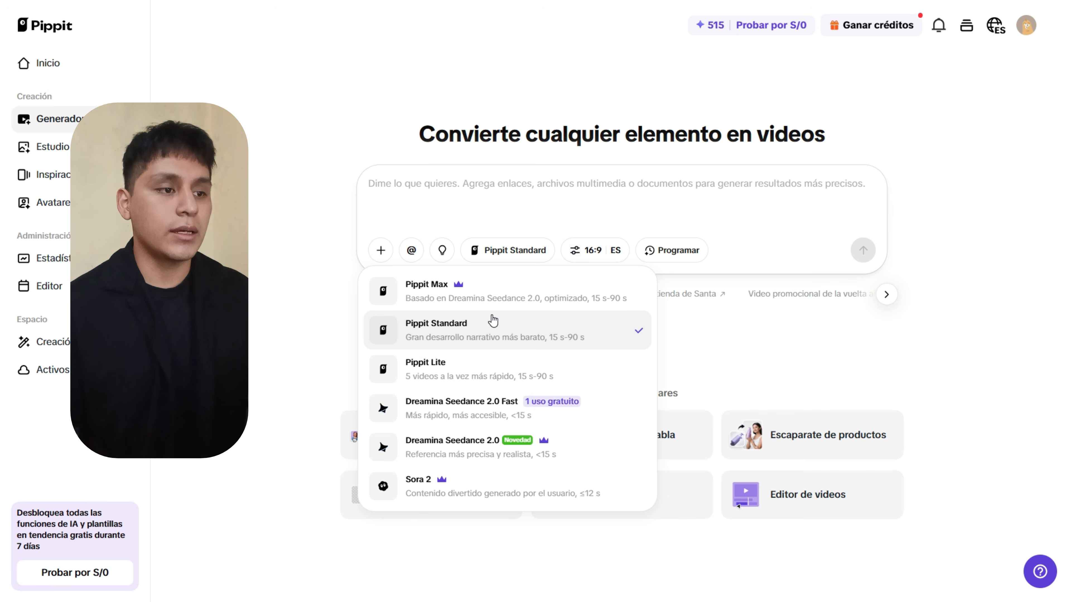
pyautogui.click(495, 324)
pyautogui.click(590, 251)
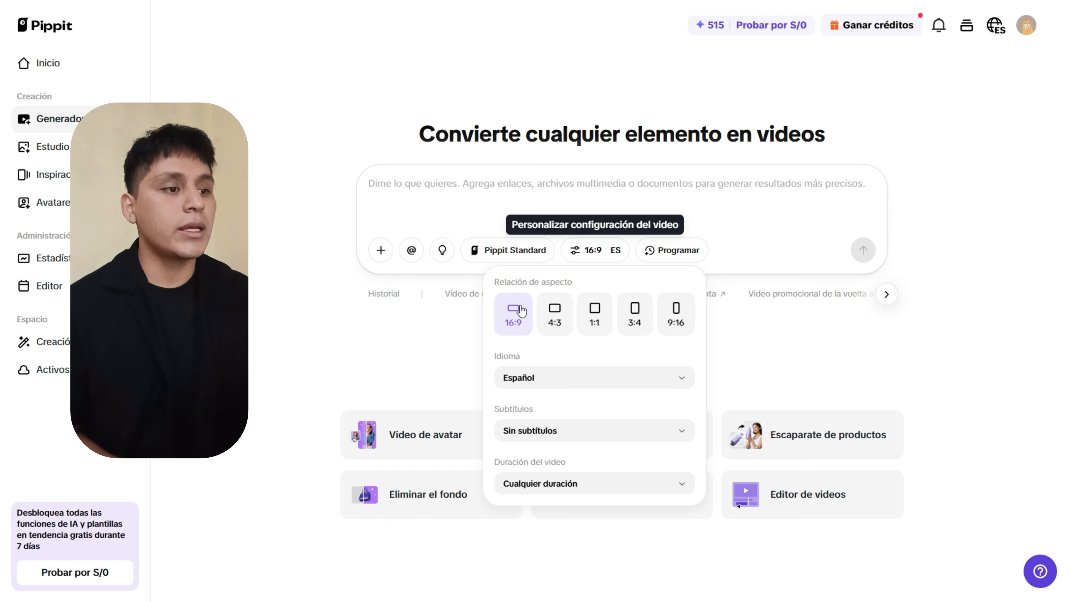
pyautogui.click(557, 377)
pyautogui.click(543, 378)
pyautogui.click(540, 378)
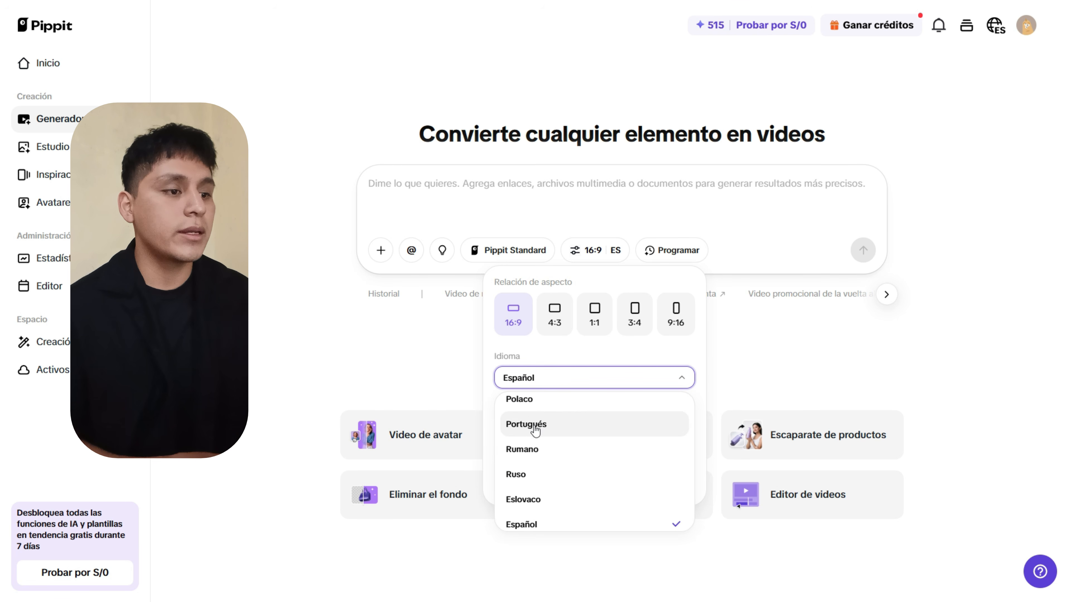
pyautogui.click(580, 386)
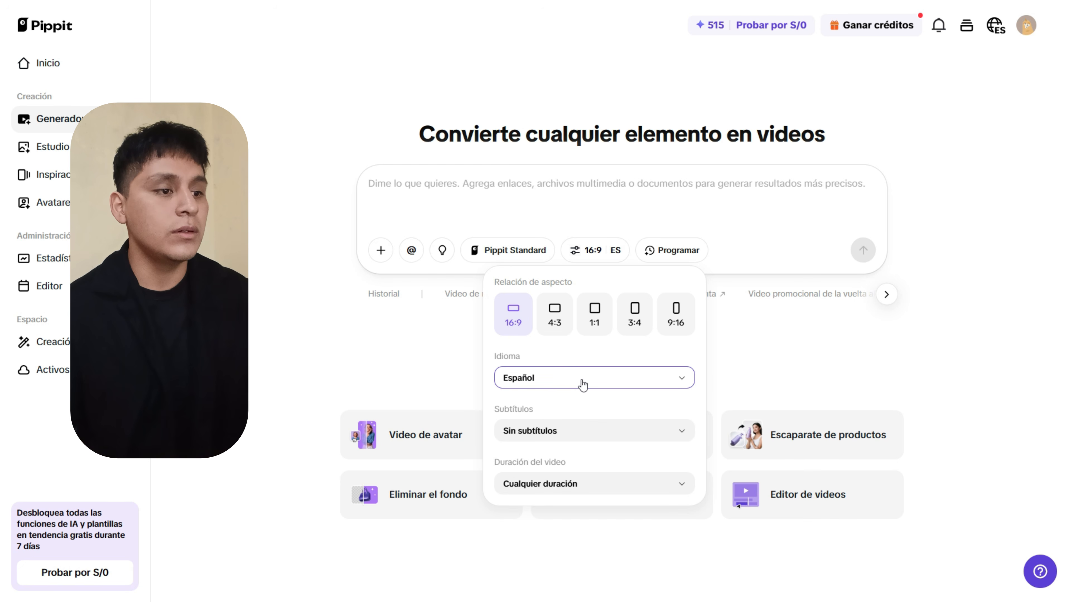
# Keep Sin subtítulos and set the video duration to about 15 seconds.
pyautogui.click(539, 439)
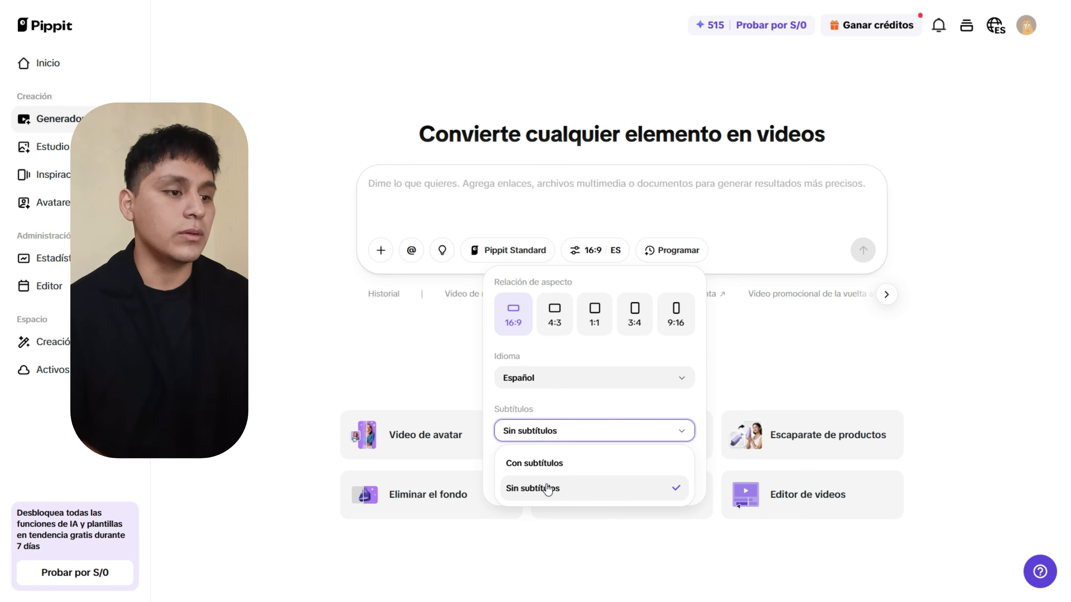
pyautogui.click(547, 490)
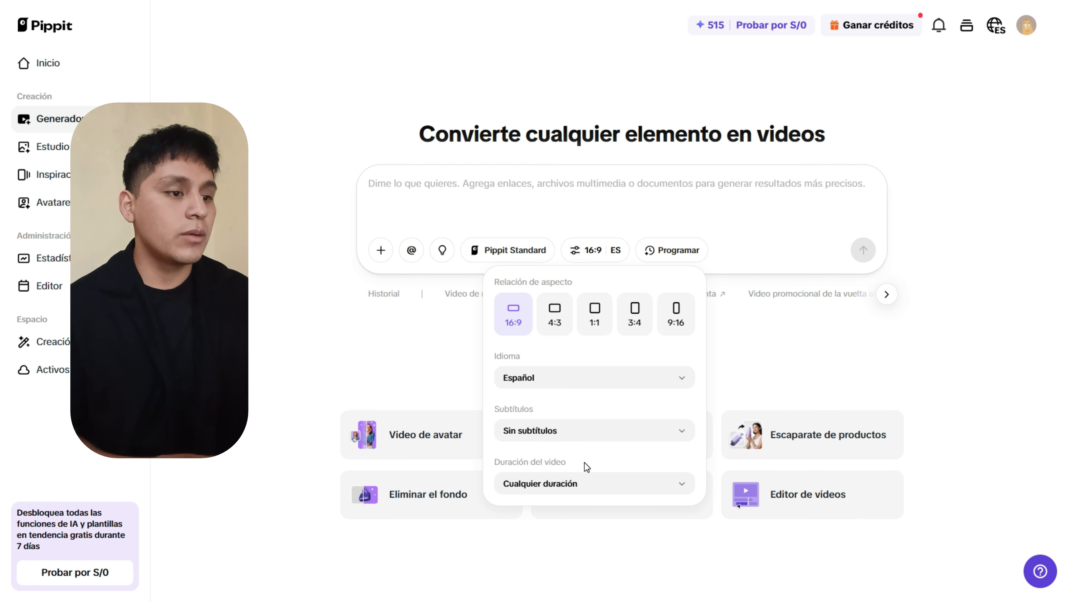
pyautogui.click(565, 493)
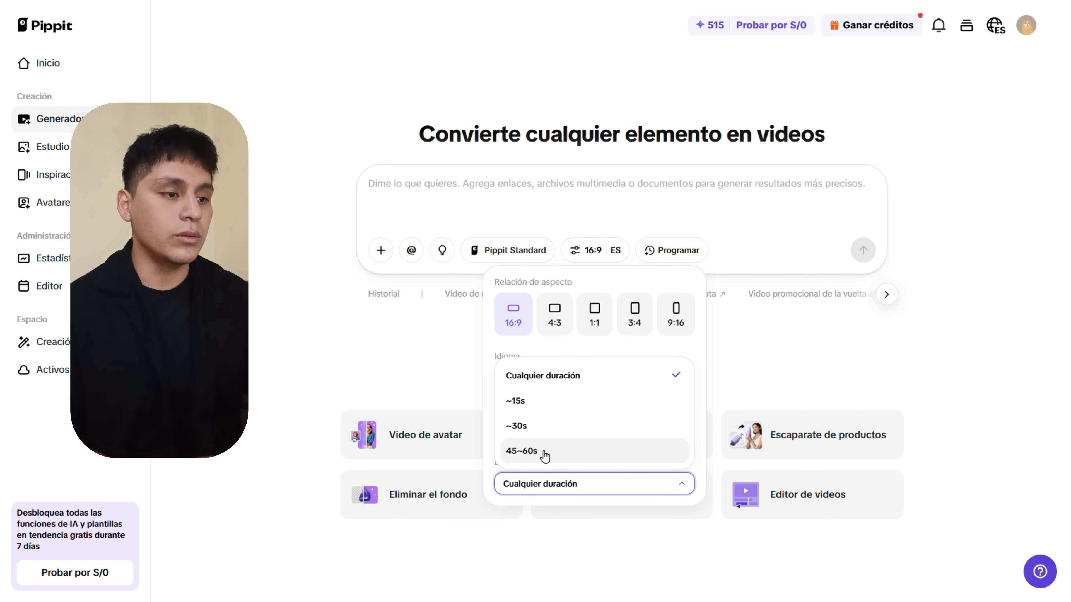
pyautogui.click(579, 402)
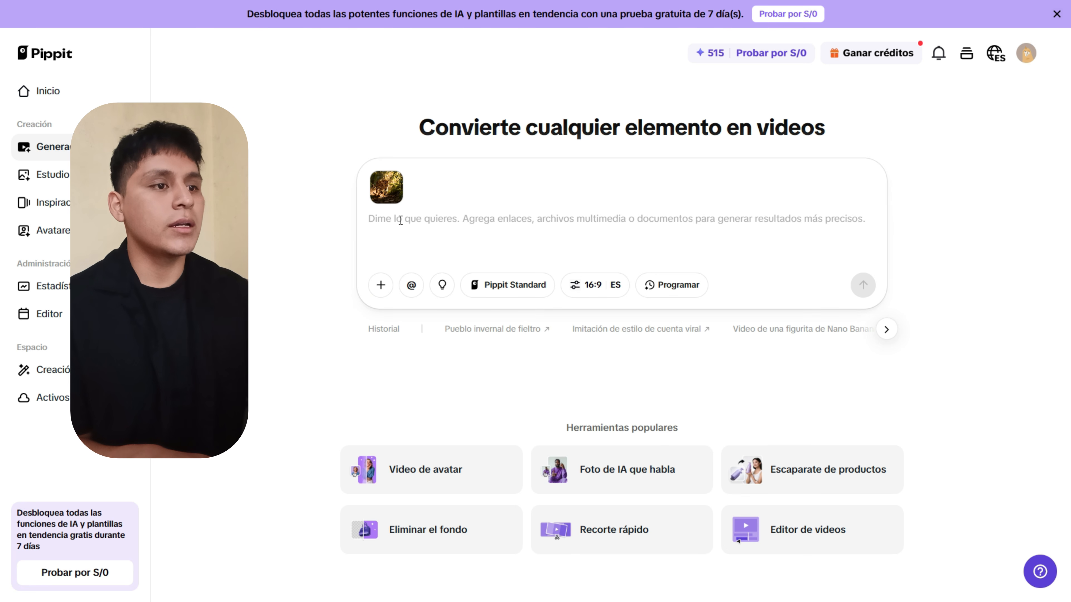
# Paste the prompt about the leopard meeting its family by a waterfall and generate the video.
pyautogui.write('El leopardo sigue corriendo y se encuentra con  su familia en un lugar abierto con una catarata de fondo.')
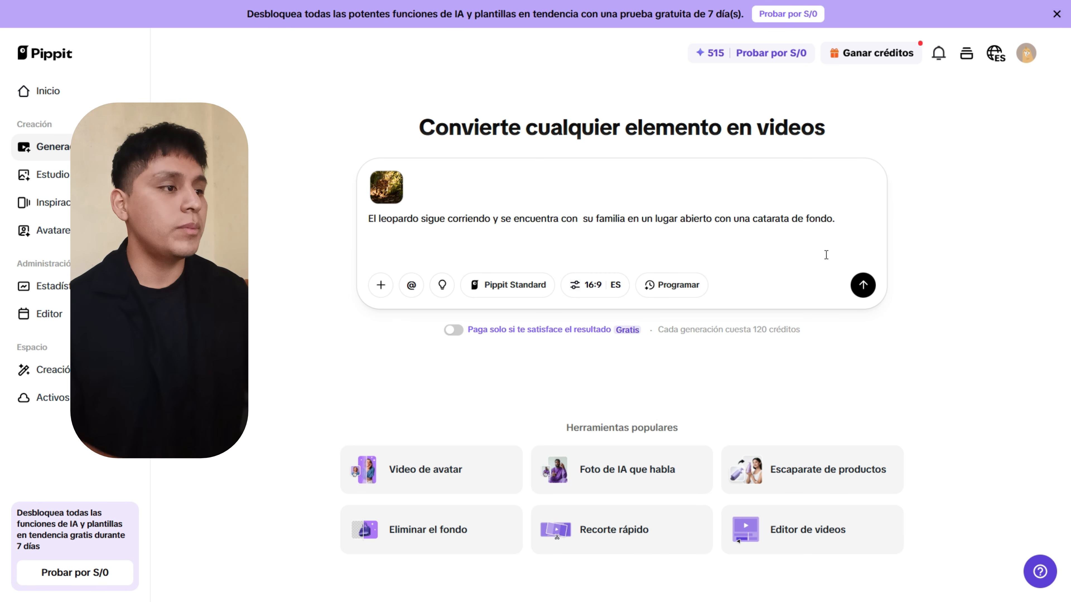
pyautogui.click(863, 282)
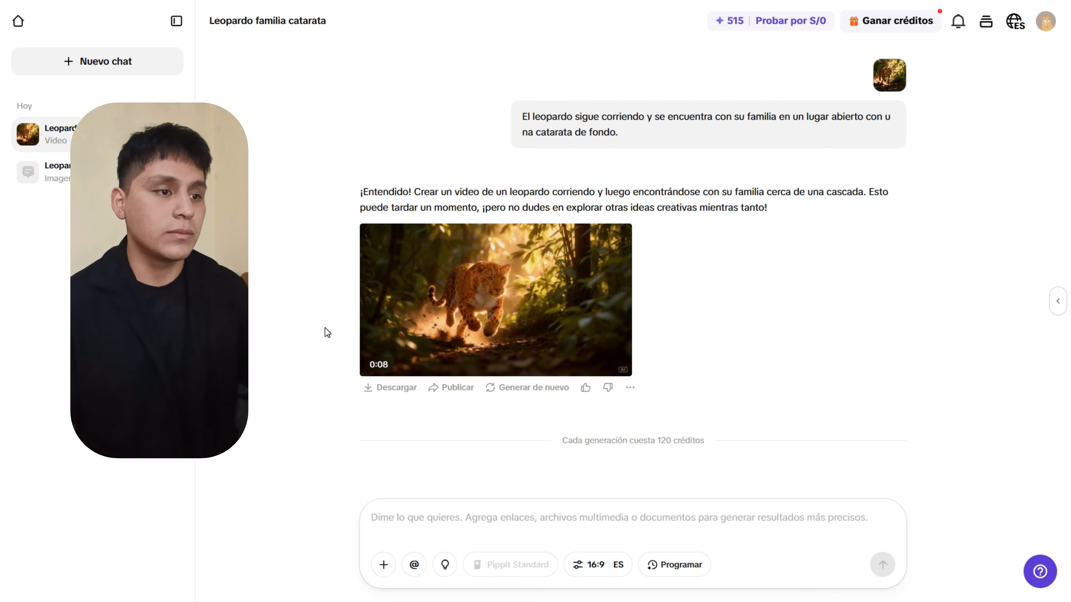
# Open the generated 8-second waterfall leopard video in the large viewer.
pyautogui.click(455, 291)
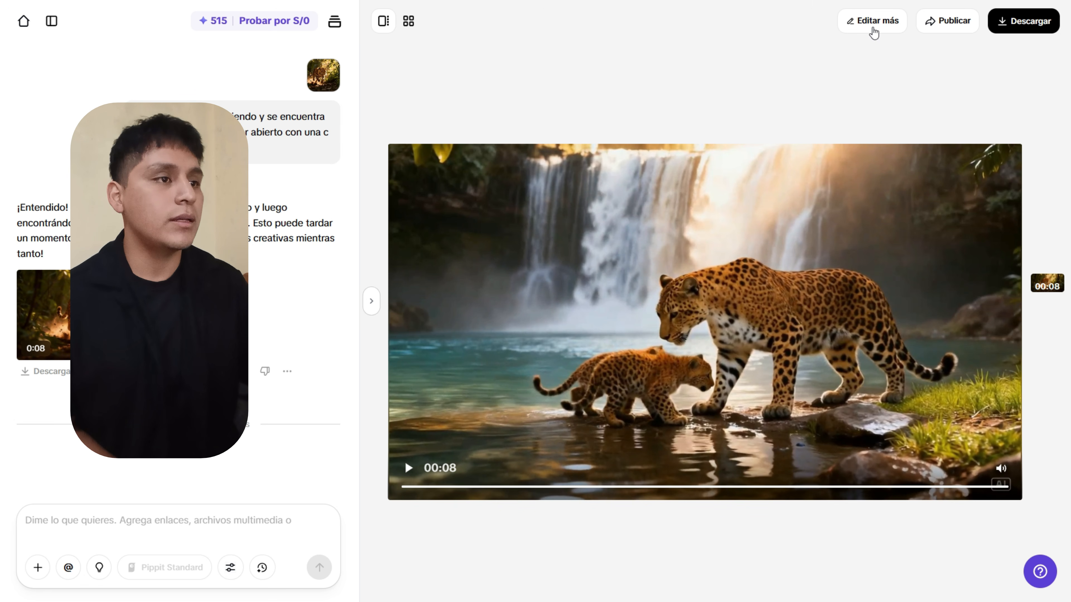
# Open the leopard video in the editor and browse Subtítulos, Avatares, Texto, Audio, Elementos and Recorte rápido.
pyautogui.click(867, 29)
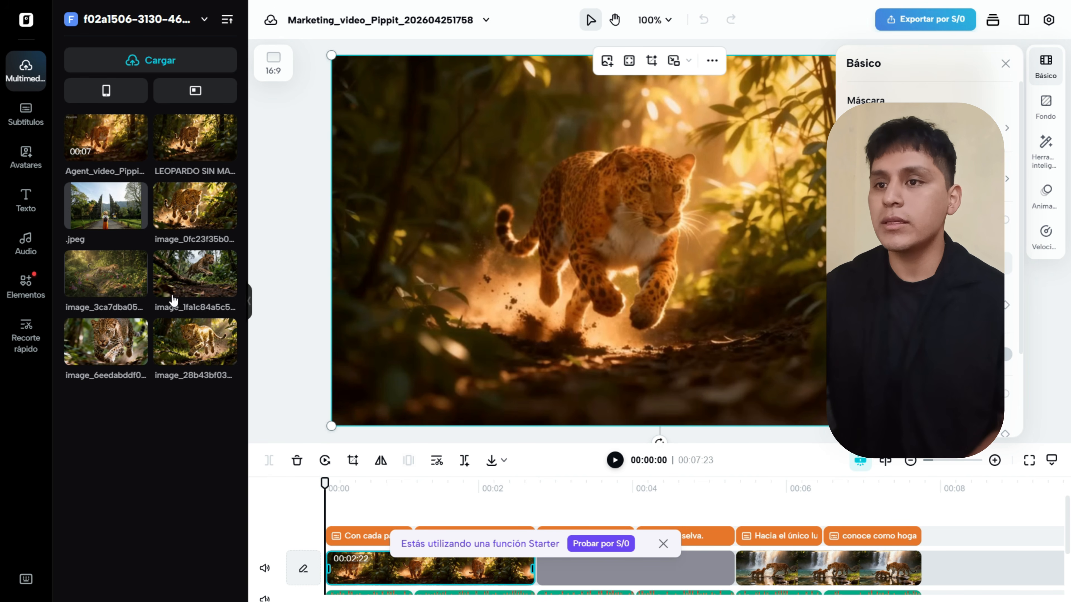
pyautogui.click(29, 115)
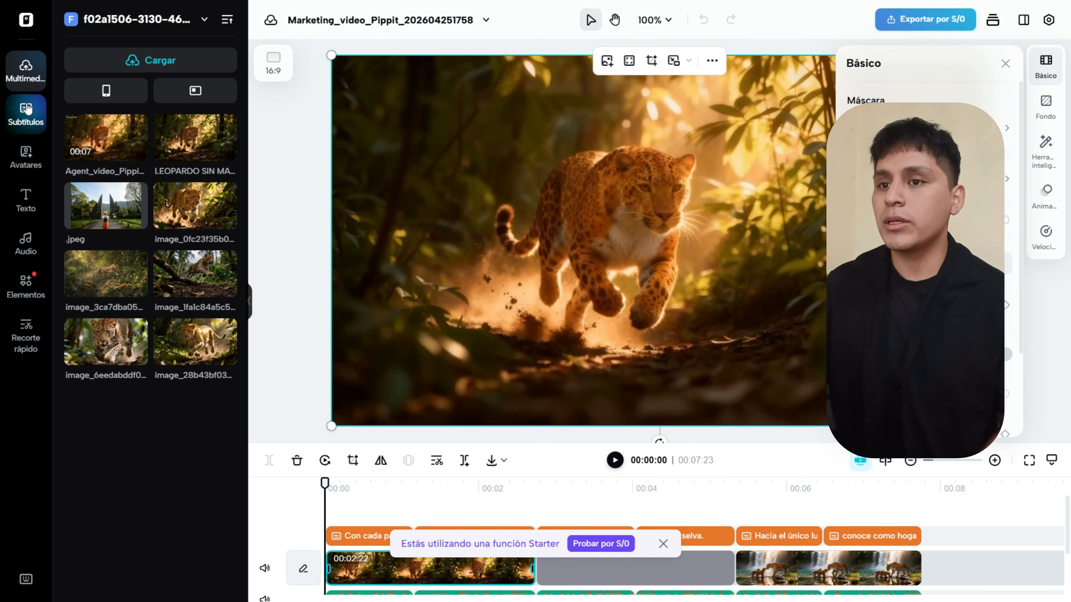
pyautogui.click(15, 159)
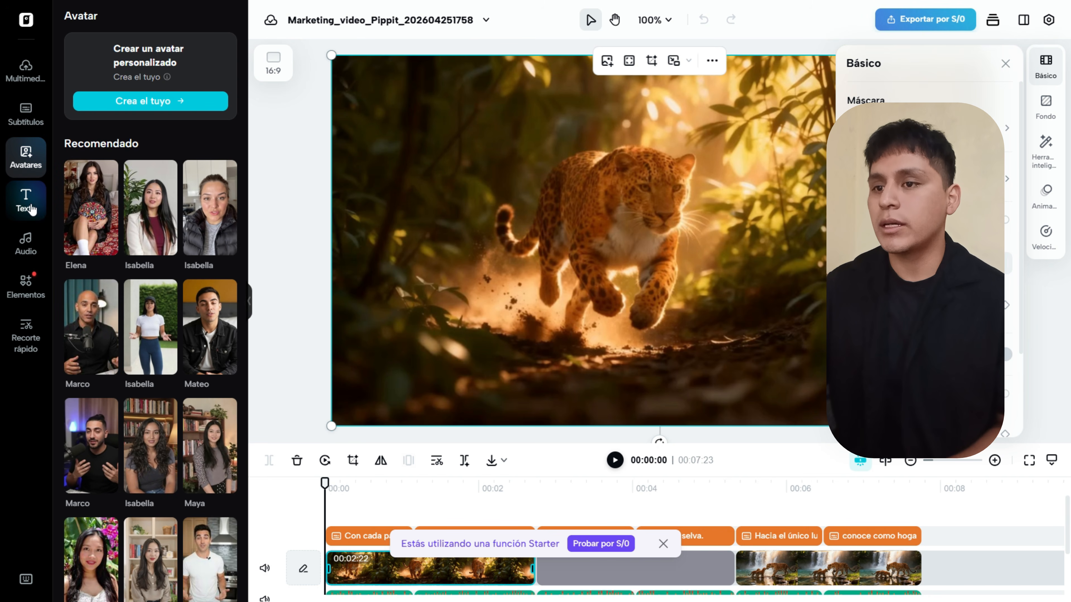
pyautogui.click(24, 209)
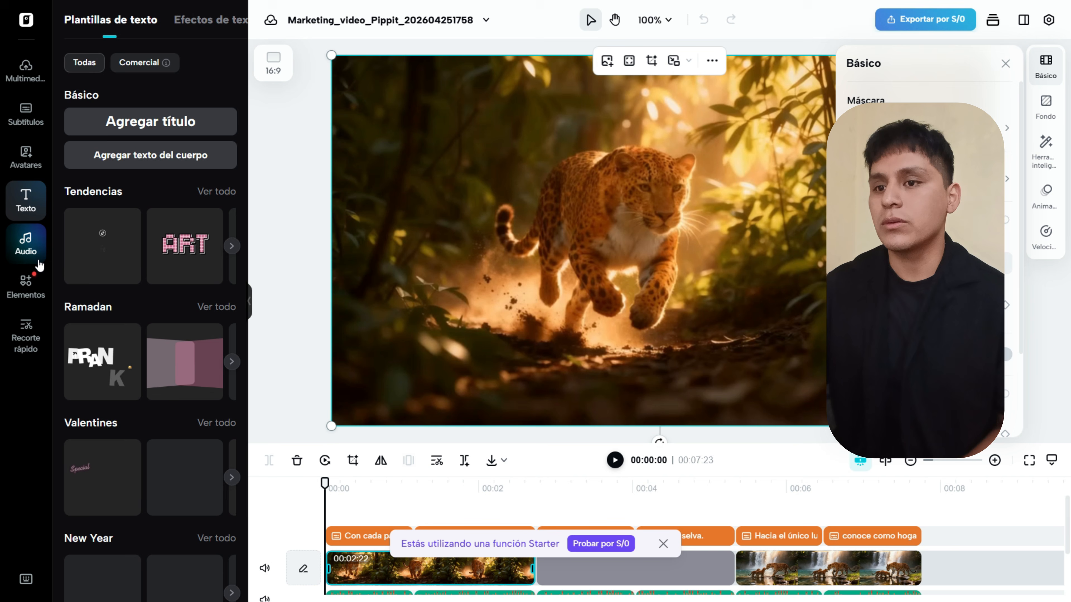
pyautogui.click(26, 245)
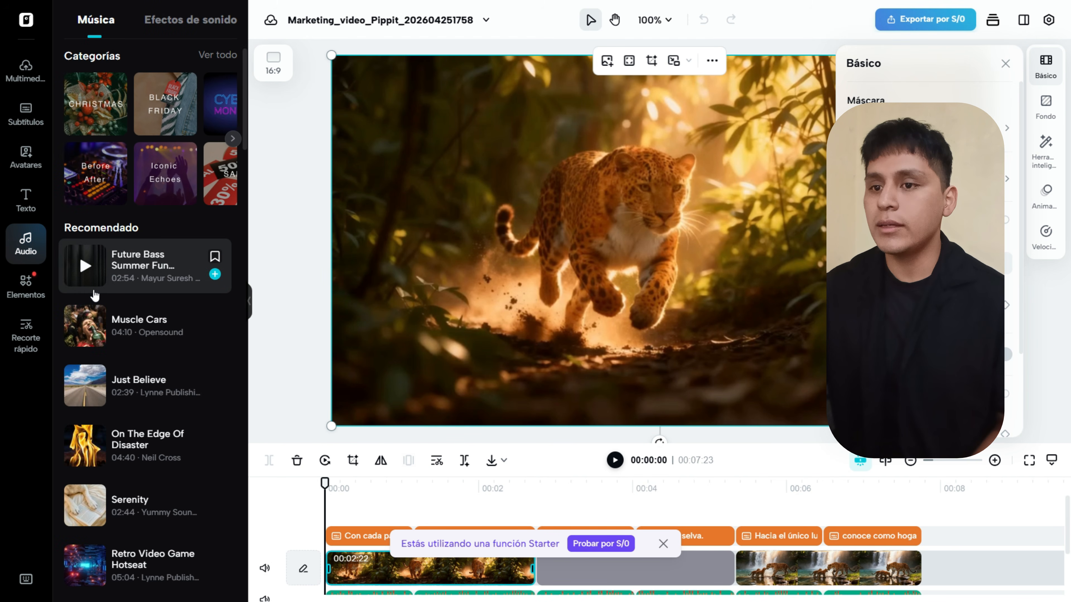
pyautogui.click(34, 291)
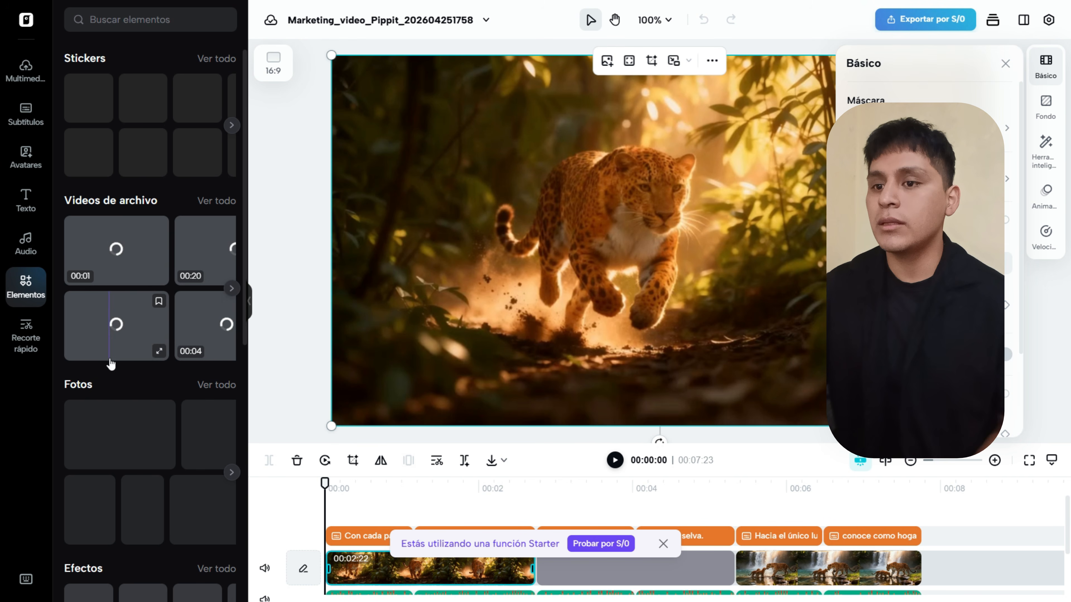
pyautogui.click(14, 325)
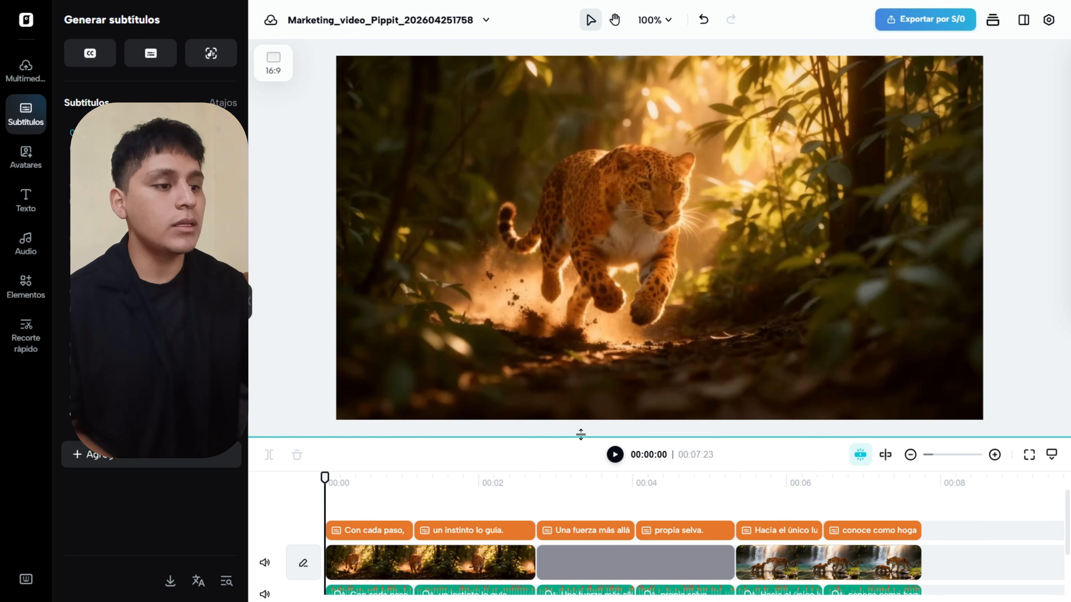
# Enlarge the timeline and select the music track, the jaguar clip and the 'Con cada paso,' subtitle.
pyautogui.moveTo(579, 437); pyautogui.dragTo(599, 357)
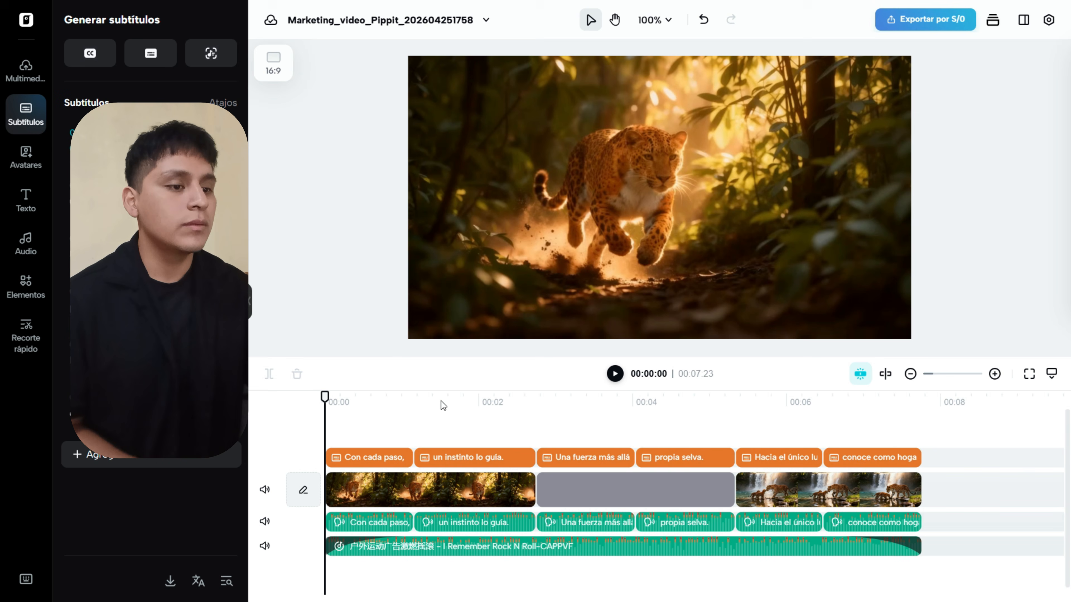
pyautogui.click(678, 544)
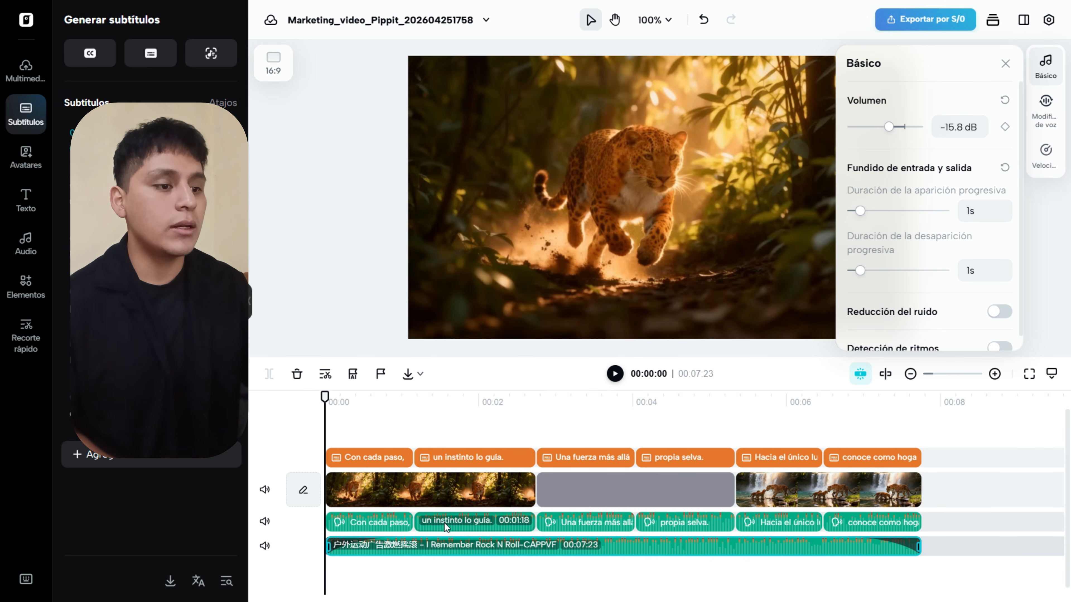
pyautogui.click(471, 495)
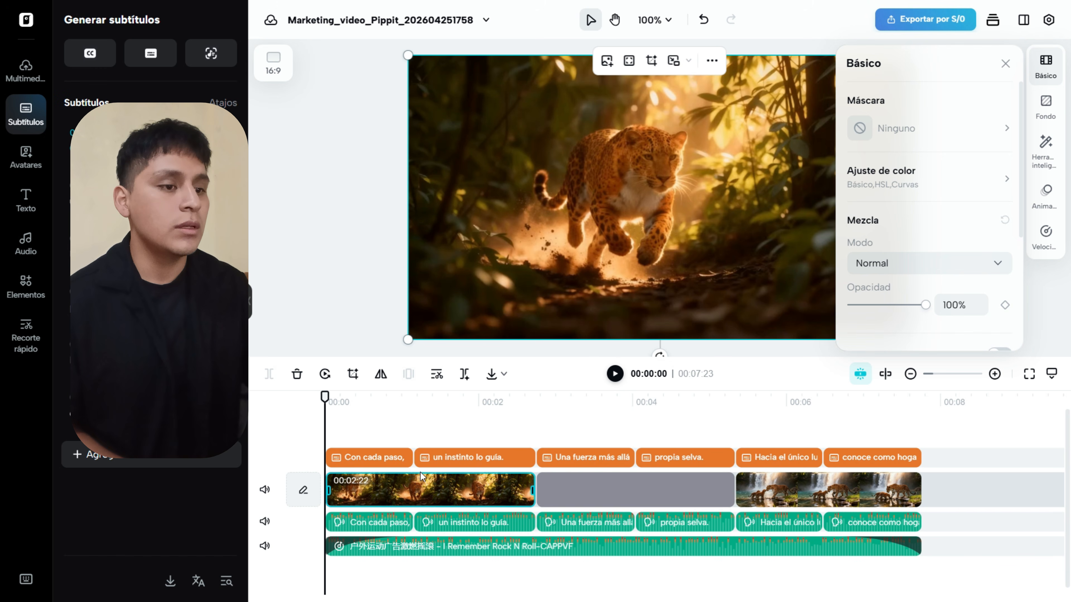
pyautogui.click(374, 460)
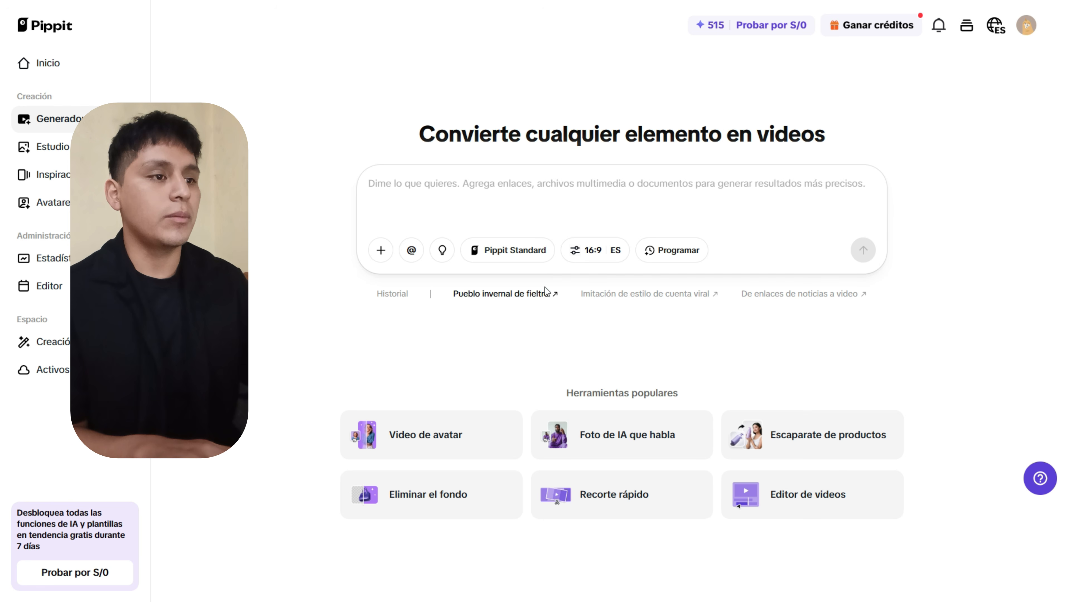
# Paste the long cinematic village-evolution prompt into the prompt box.
pyautogui.hotkey('ctrl', 'v')
pyautogui.scroll(5, 518, 240)
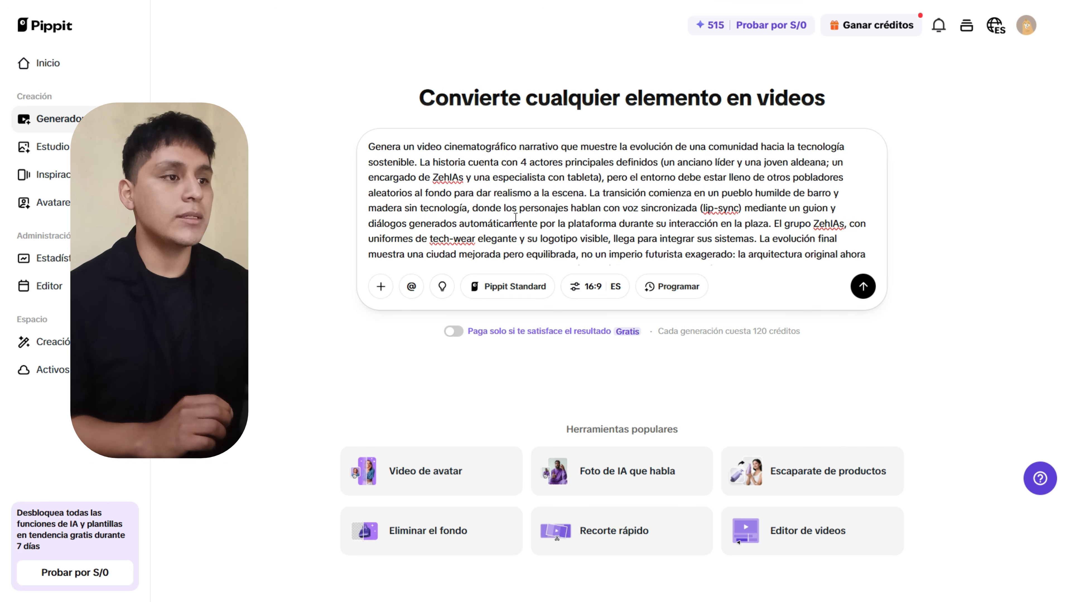
pyautogui.scroll(-1, 516, 224)
pyautogui.scroll(1, 515, 217)
pyautogui.scroll(-3, 516, 217)
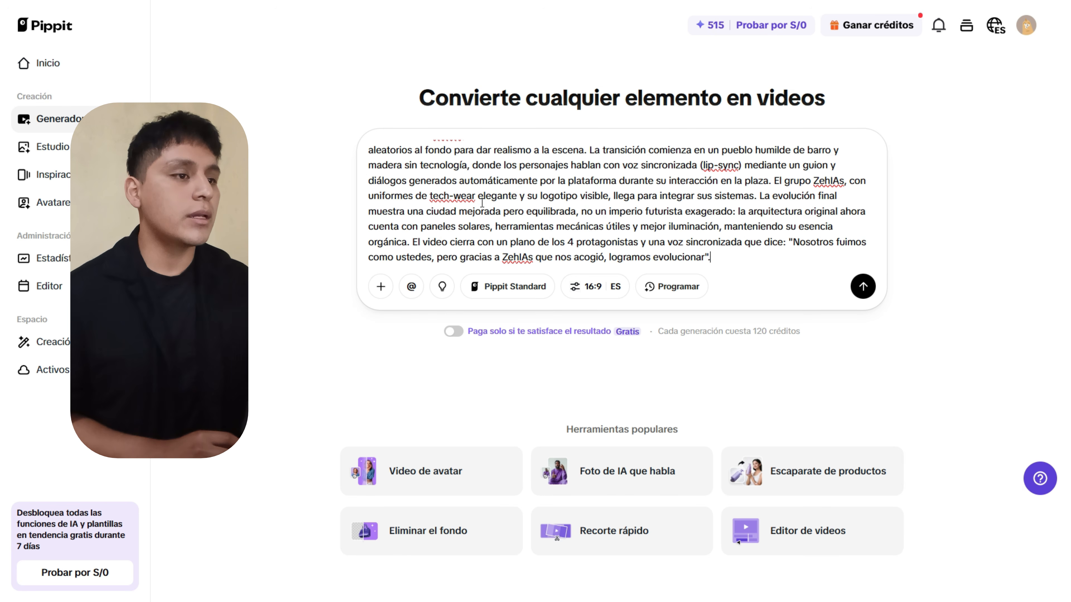
pyautogui.scroll(2, 478, 217)
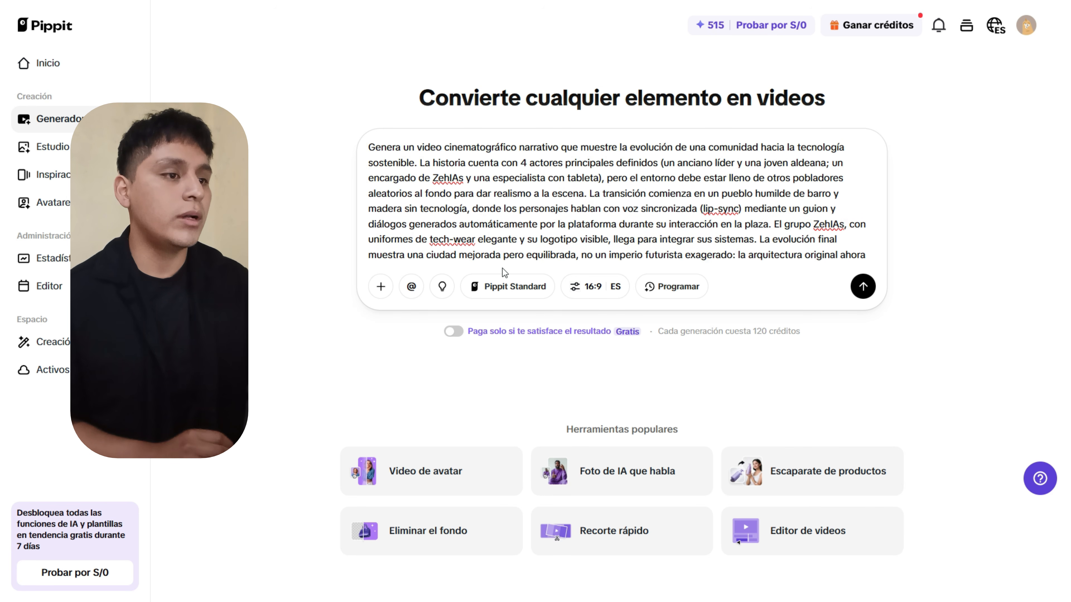
pyautogui.scroll(-1, 495, 290)
# Set the video duration to 45~60s and submit the prompt for generation.
pyautogui.click(496, 291)
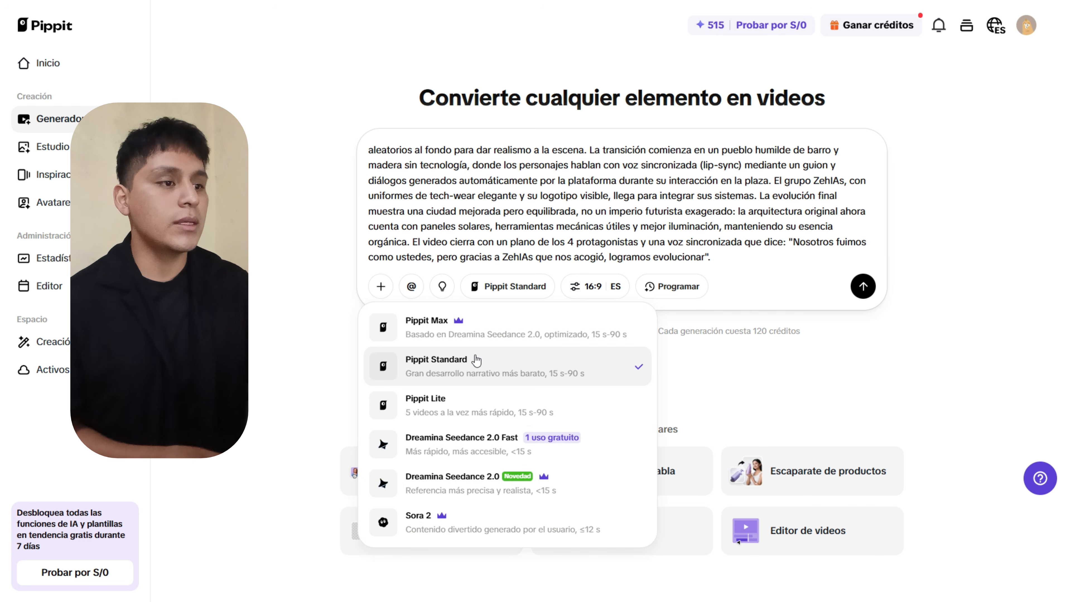
pyautogui.click(578, 287)
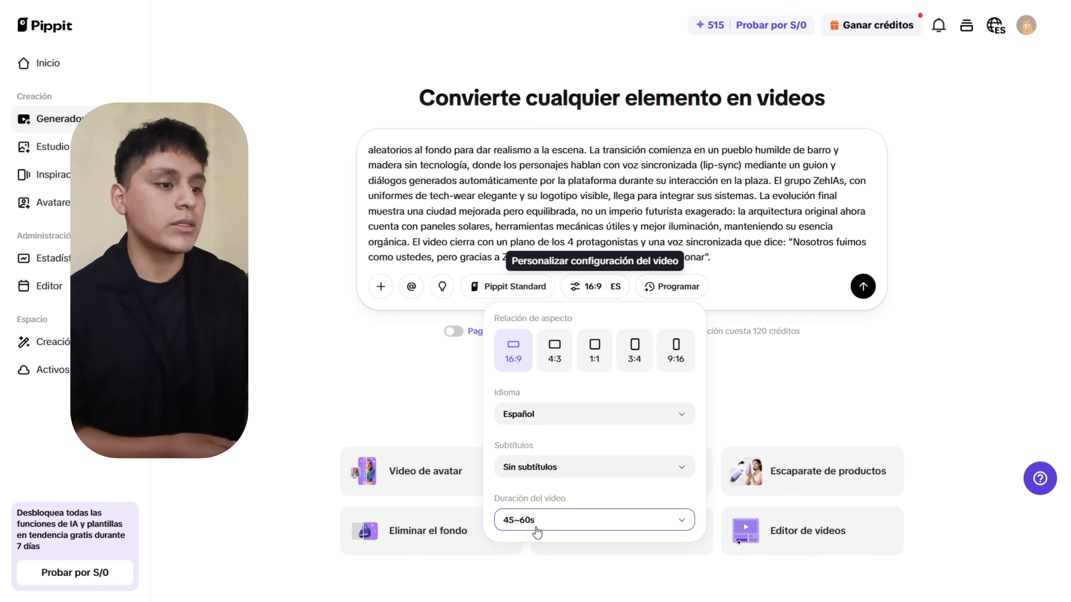
pyautogui.click(548, 531)
pyautogui.click(542, 492)
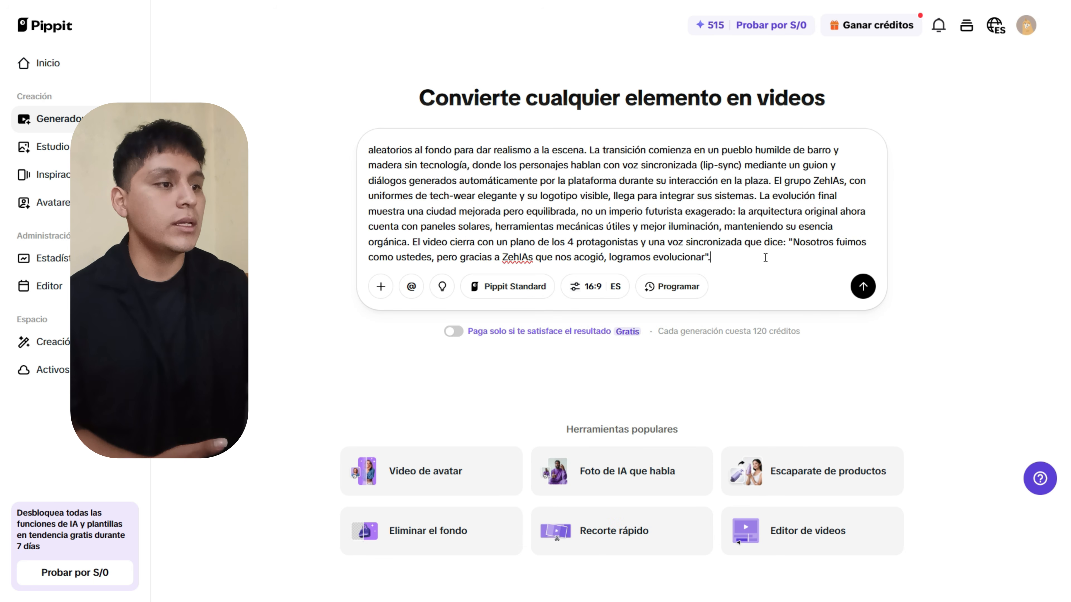
pyautogui.click(856, 289)
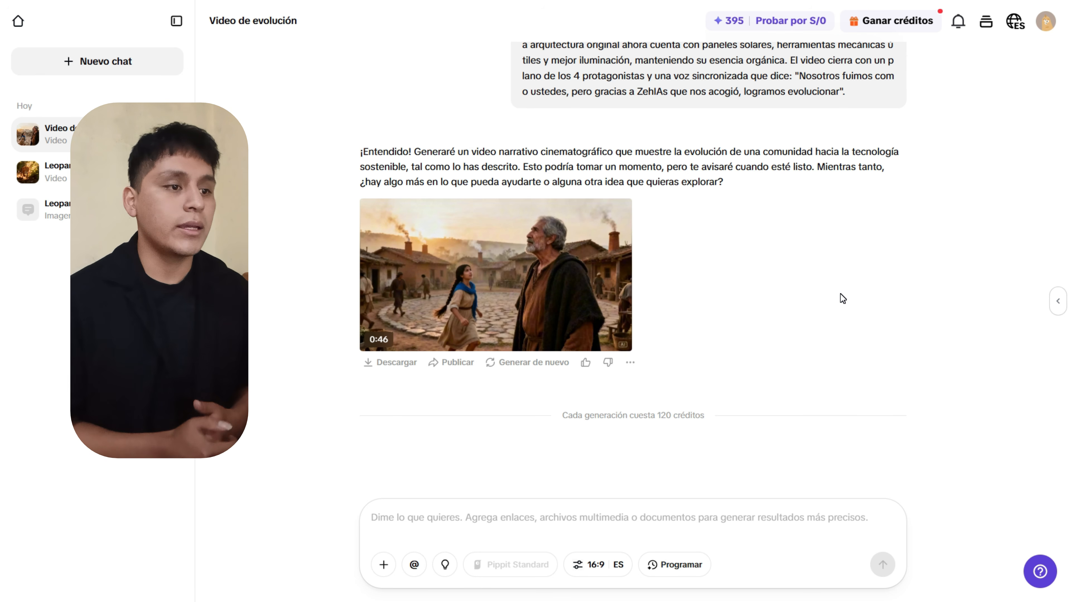
# Open the generated 46-second evolution video in the larger viewer.
pyautogui.click(525, 294)
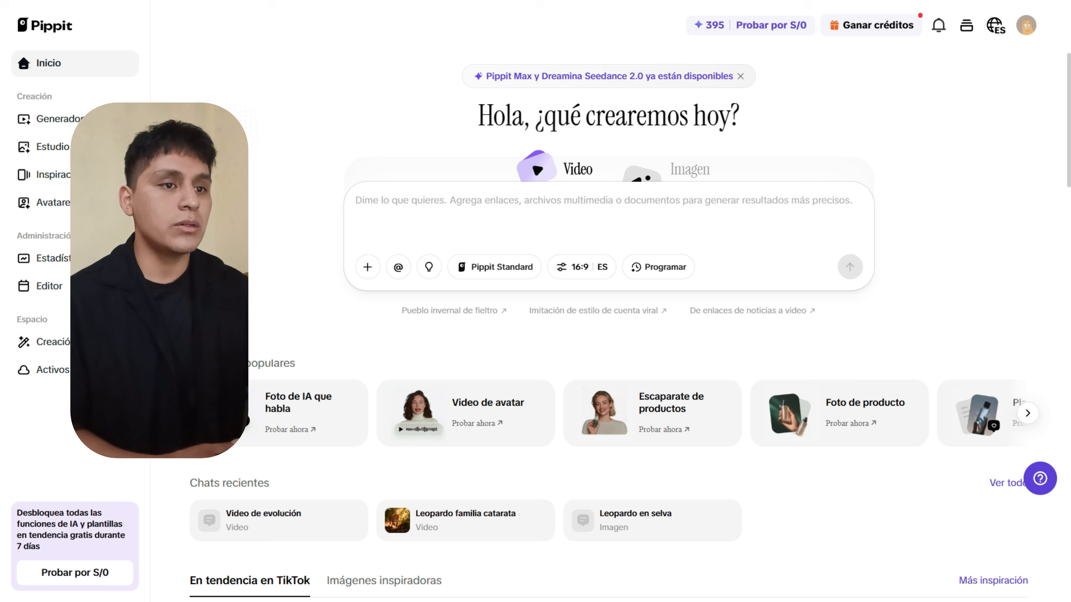
# Go to Avatares y voces, then to the Estudio de imagen page.
pyautogui.click(80, 203)
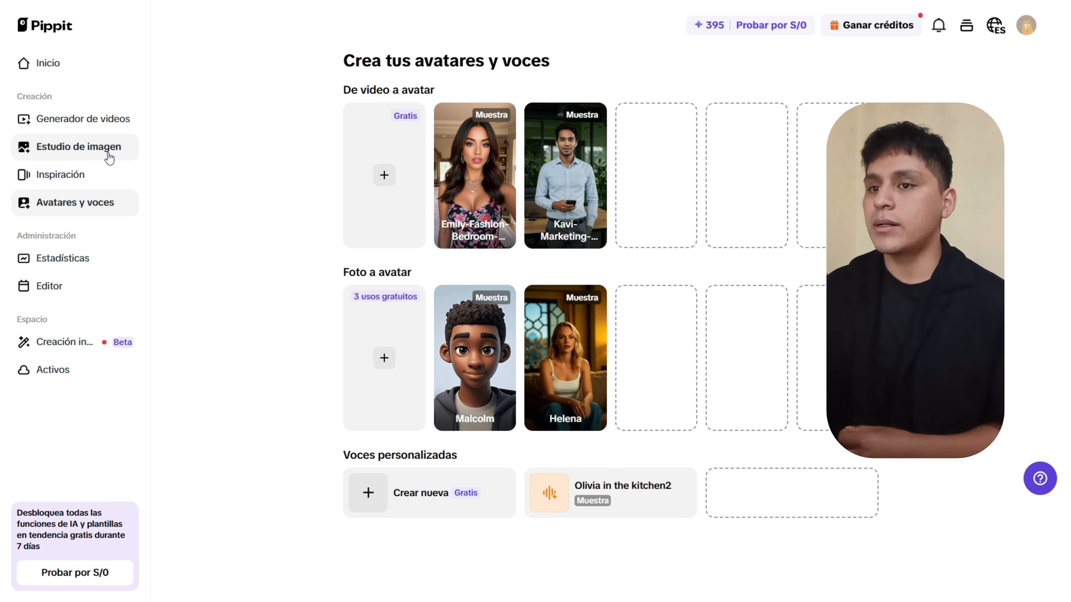
pyautogui.click(104, 152)
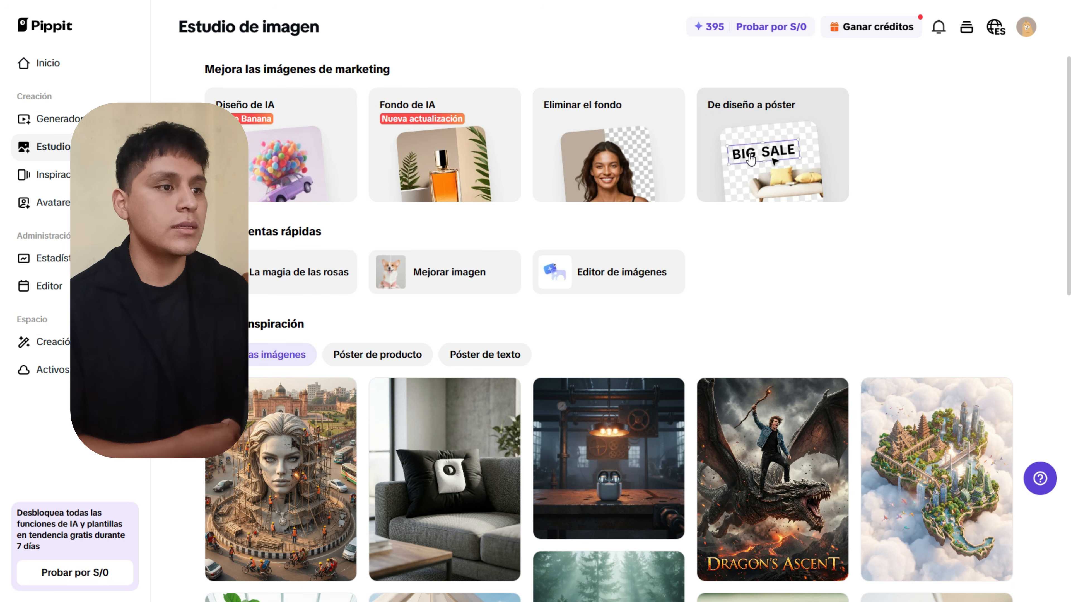
# Preview the Diseño de IA tool, filter inspiration to Póster de producto, then return to Generador de videos.
pyautogui.click(300, 157)
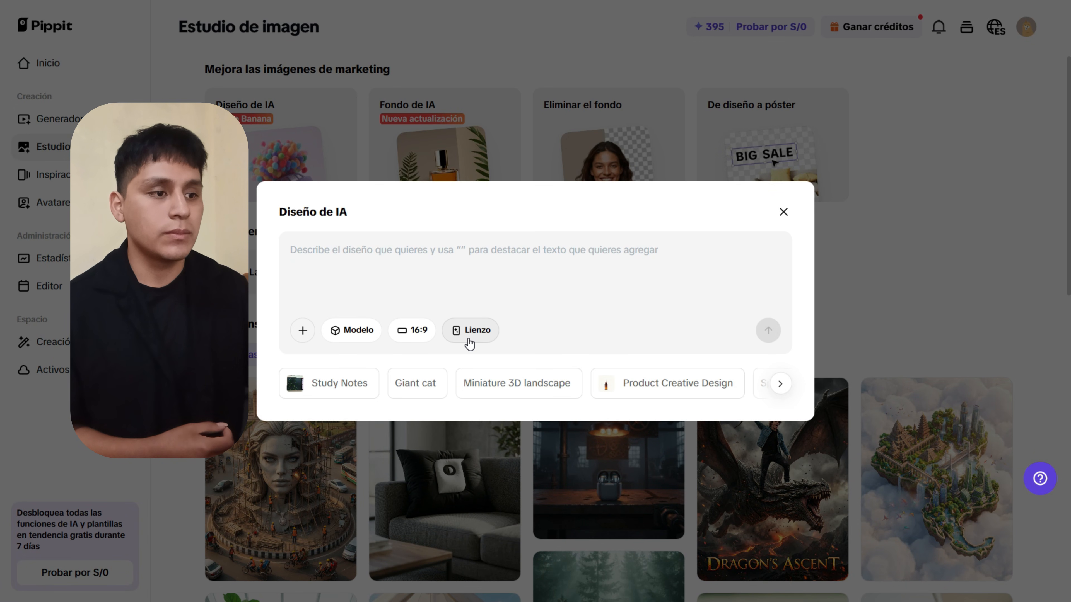
pyautogui.click(783, 214)
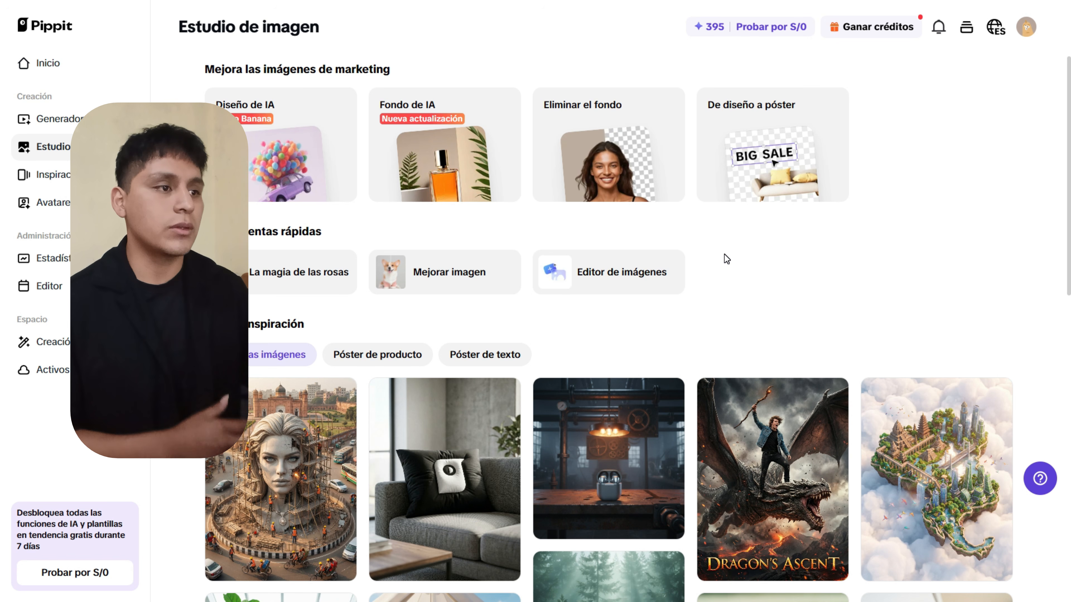
pyautogui.click(350, 362)
pyautogui.scroll(-8, 469, 279)
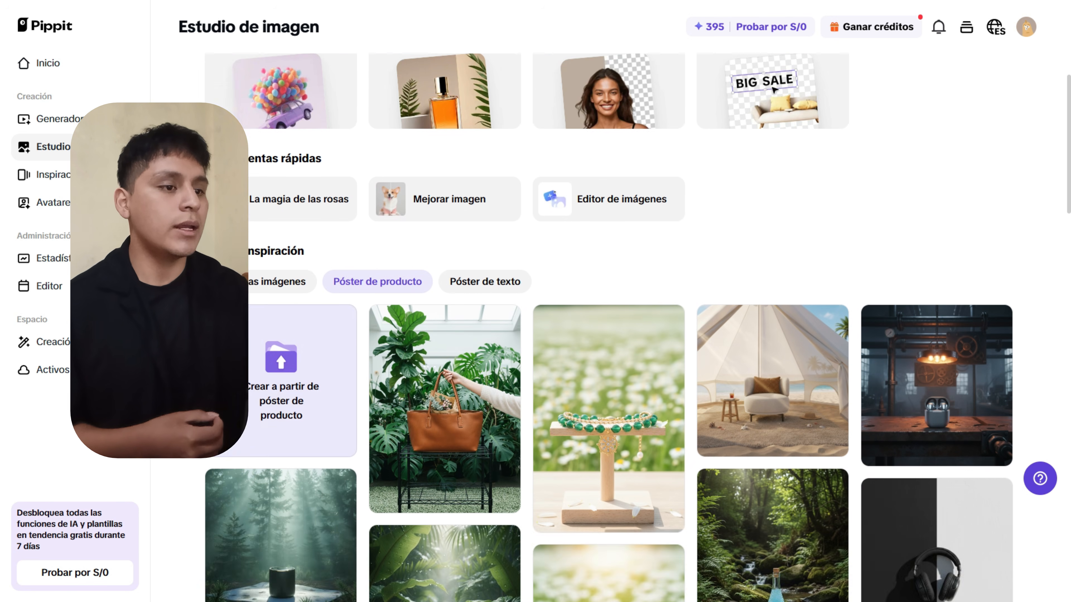
pyautogui.scroll(3, 564, 272)
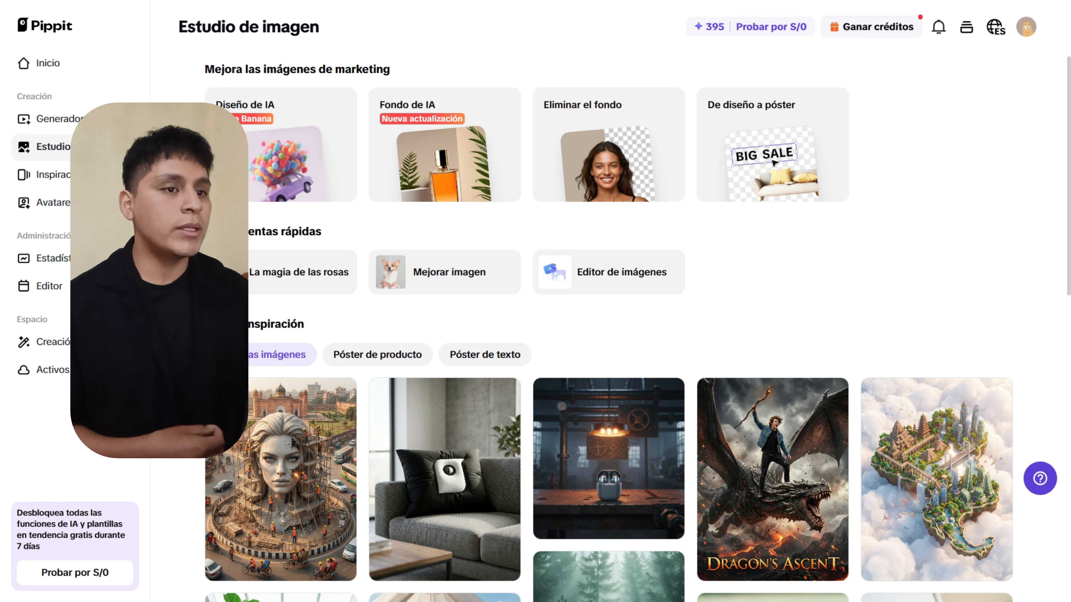
pyautogui.click(49, 118)
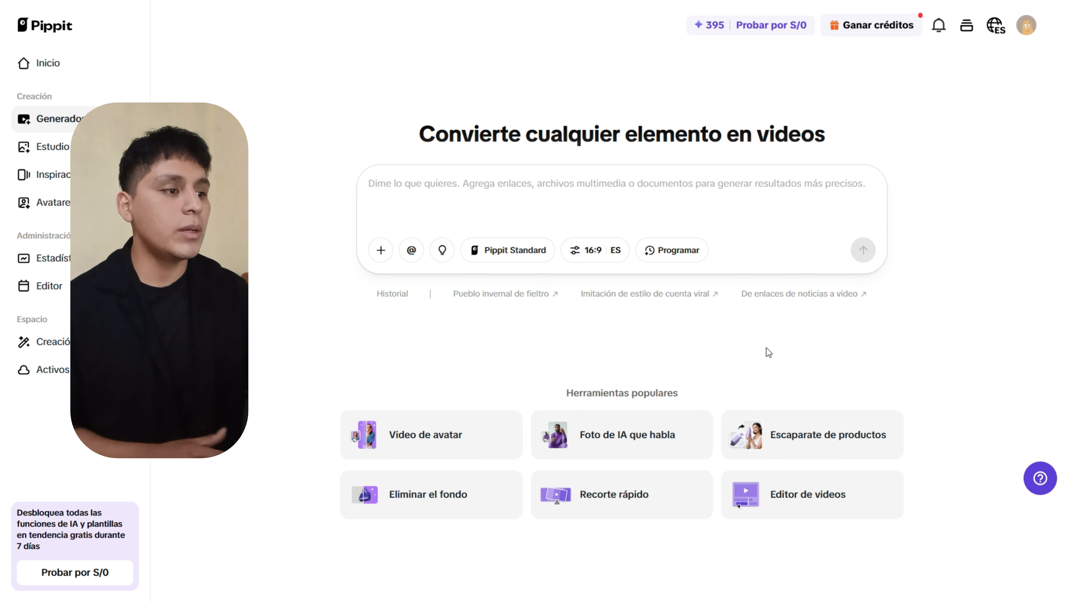
# Start an Escaparate de productos video, keeping Albina as the avatar.
pyautogui.click(820, 441)
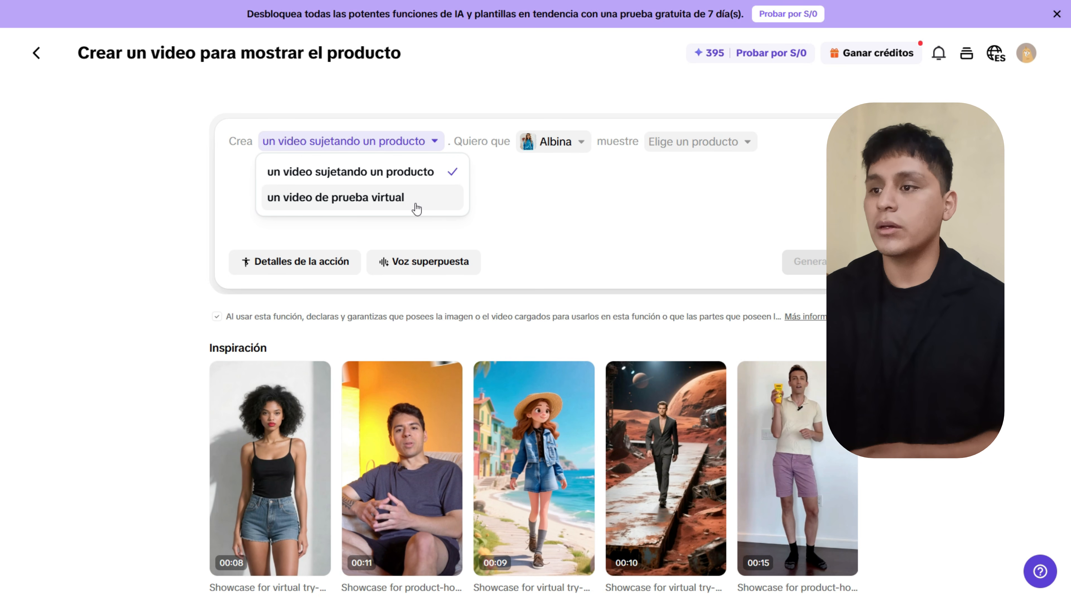
pyautogui.click(433, 142)
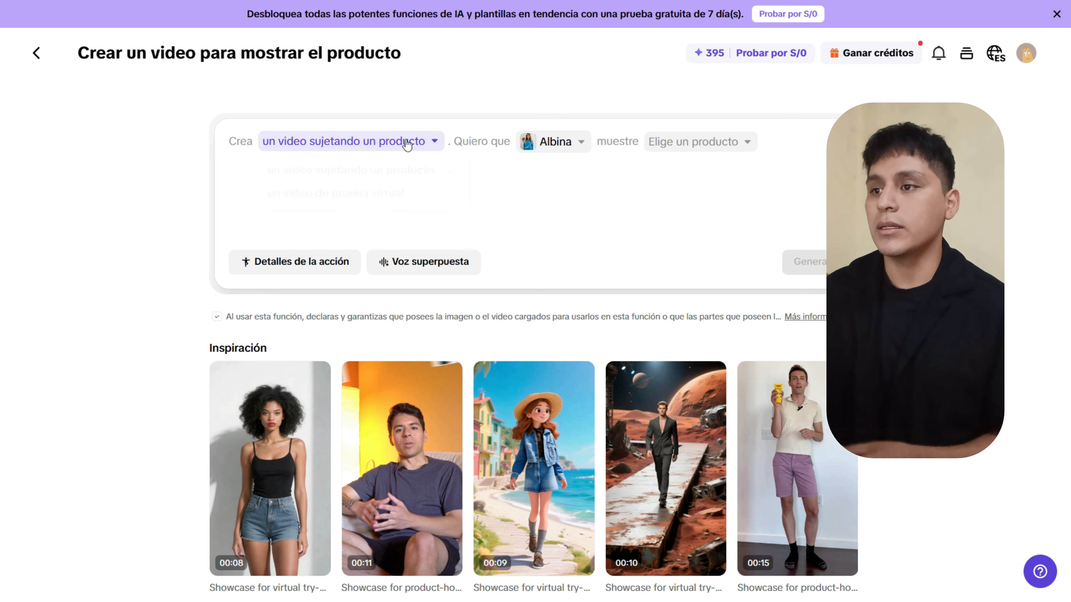
pyautogui.click(553, 143)
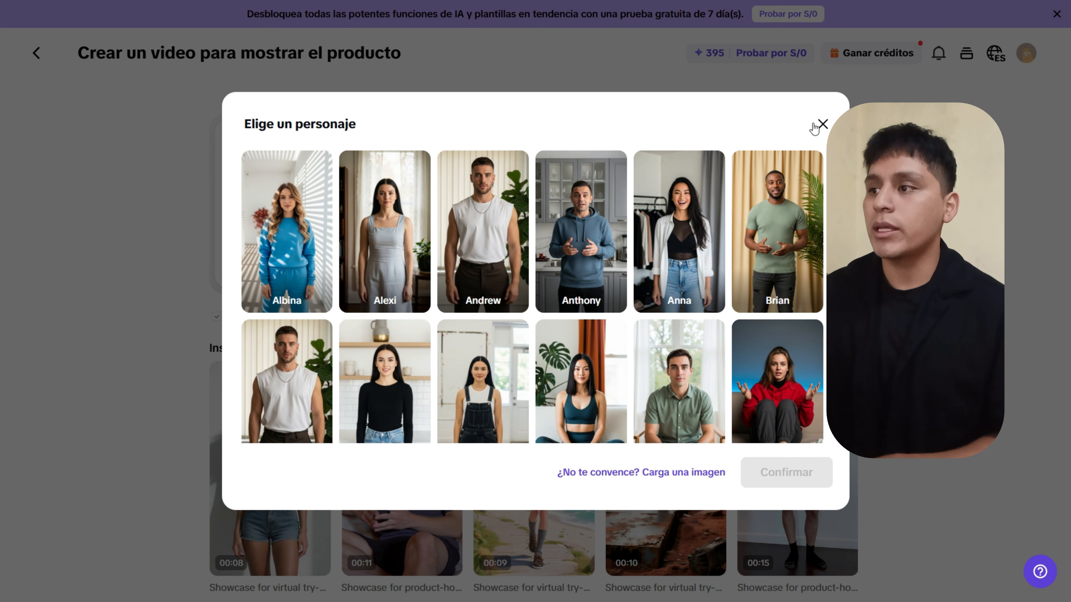
pyautogui.click(823, 125)
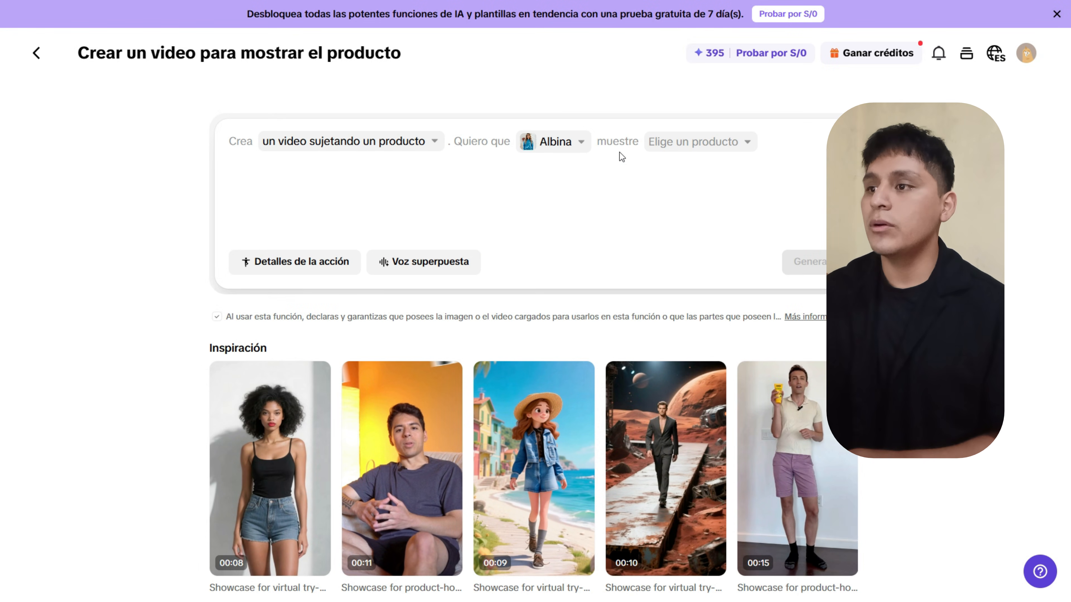
pyautogui.moveTo(601, 141); pyautogui.dragTo(632, 142)
# Upload PLATO PRUEBA.jpg from the computer as the product the avatar holds.
pyautogui.click(676, 142)
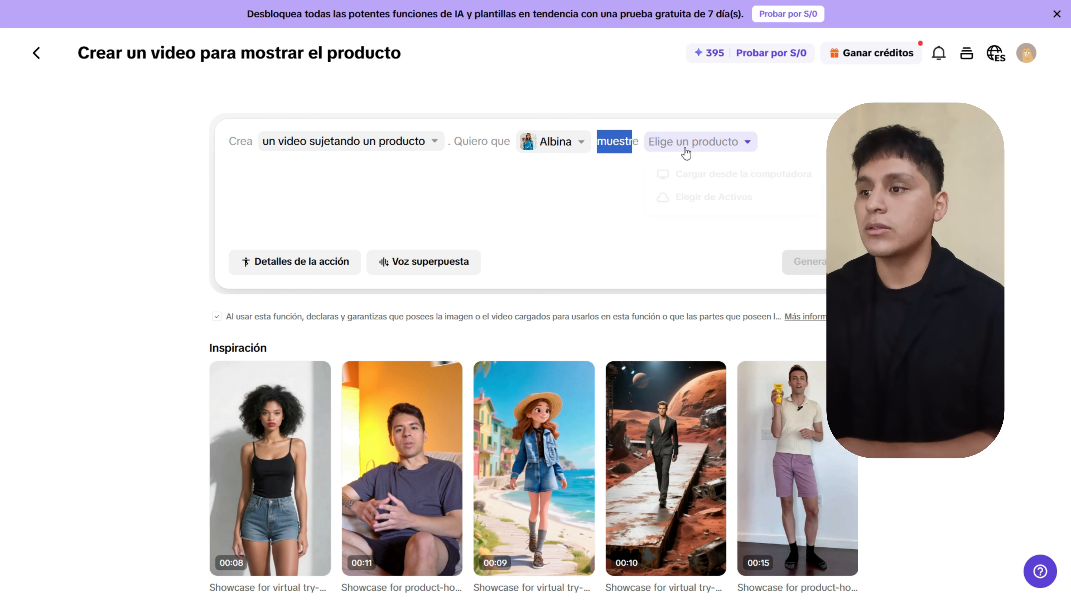
pyautogui.click(654, 174)
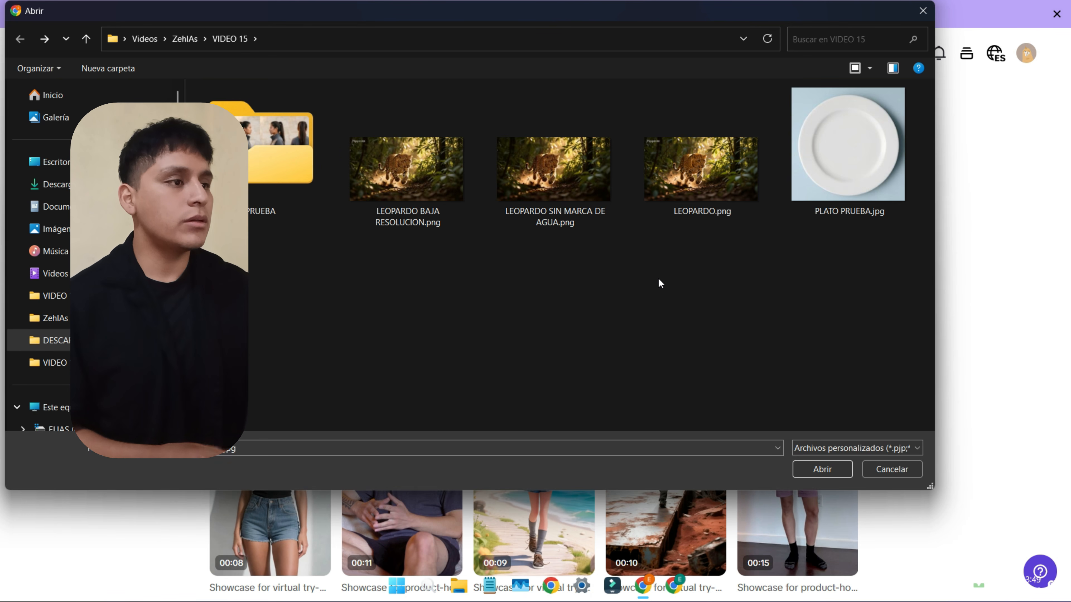
pyautogui.click(838, 152)
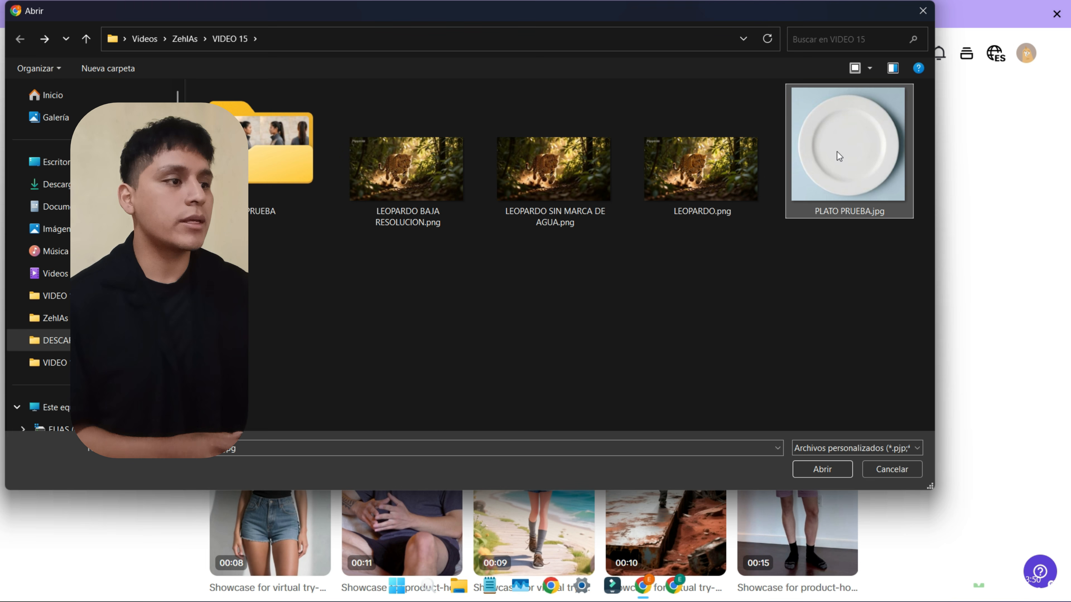
pyautogui.click(820, 467)
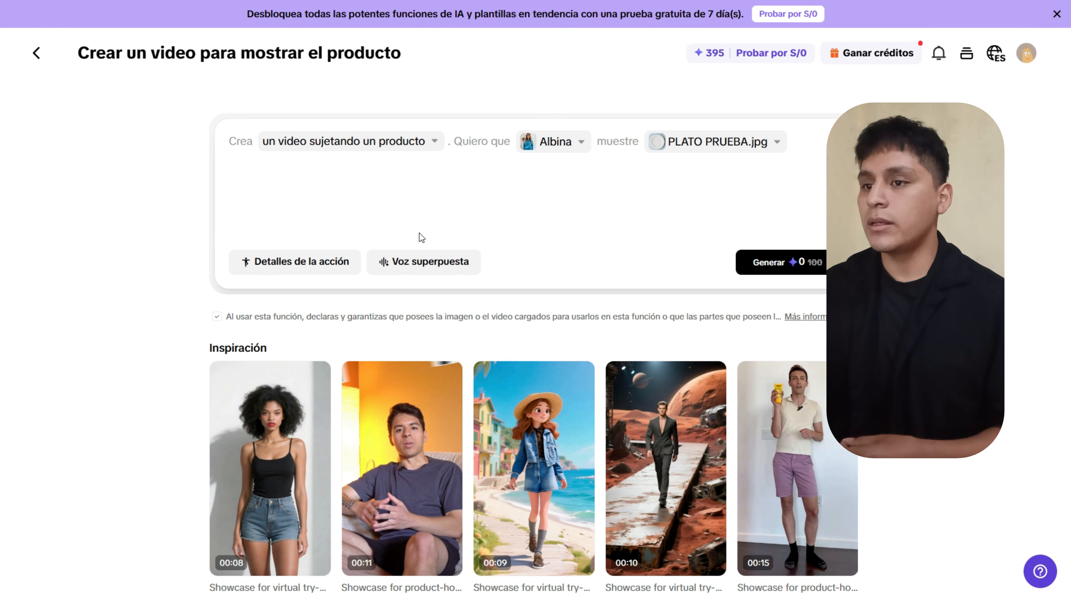
# Add action details describing the avatar holding the plate firmly.
pyautogui.click(256, 262)
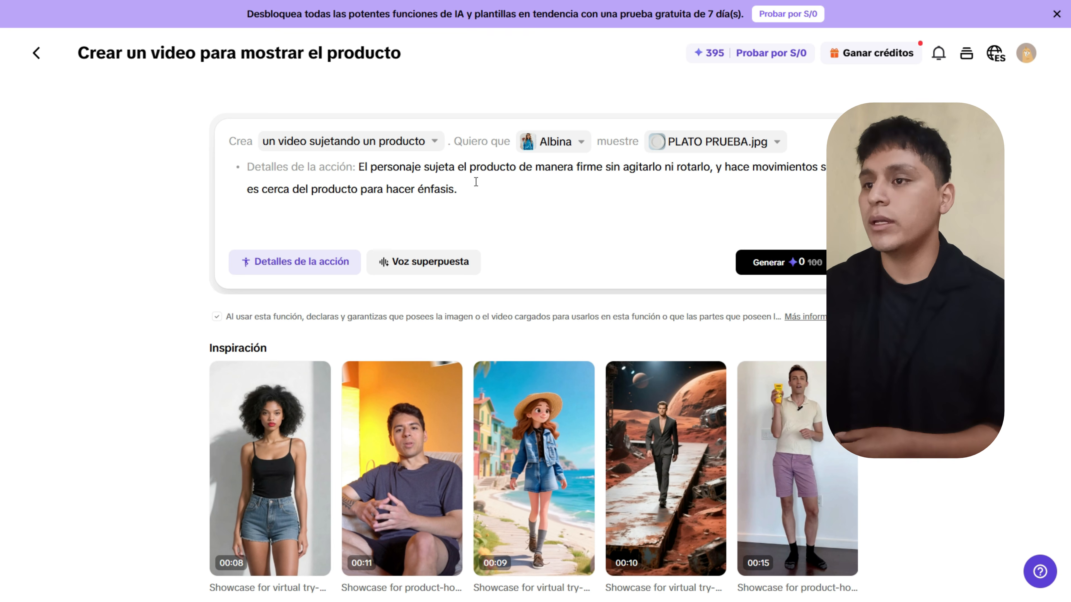
pyautogui.moveTo(476, 182); pyautogui.dragTo(385, 169)
pyautogui.click(508, 198)
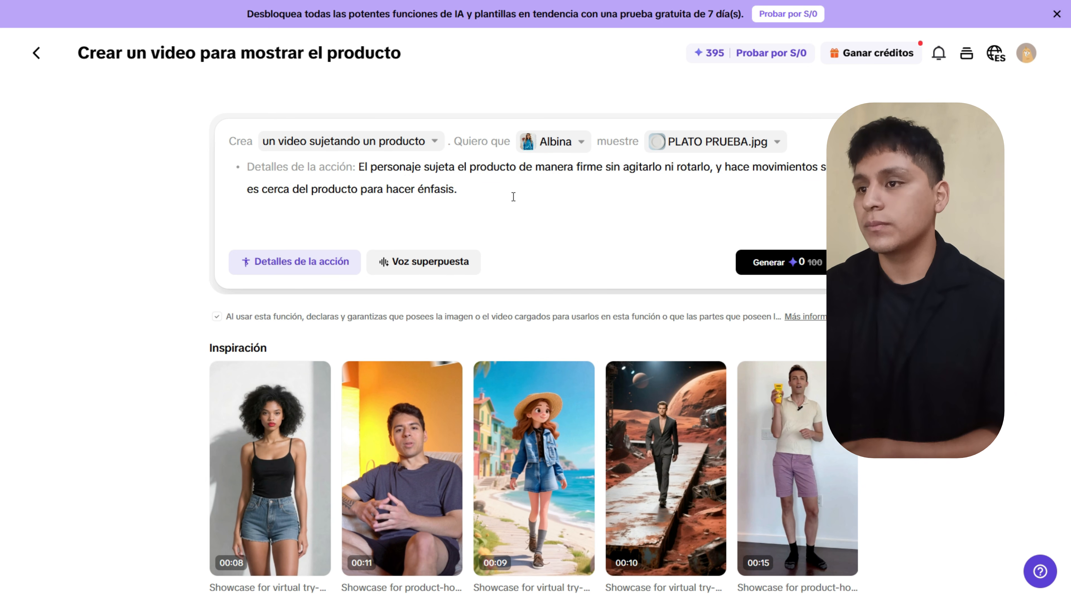
# Remove the action details and the voiceover line, leaving Albina showing PLATO PRUEBA.jpg.
pyautogui.click(255, 268)
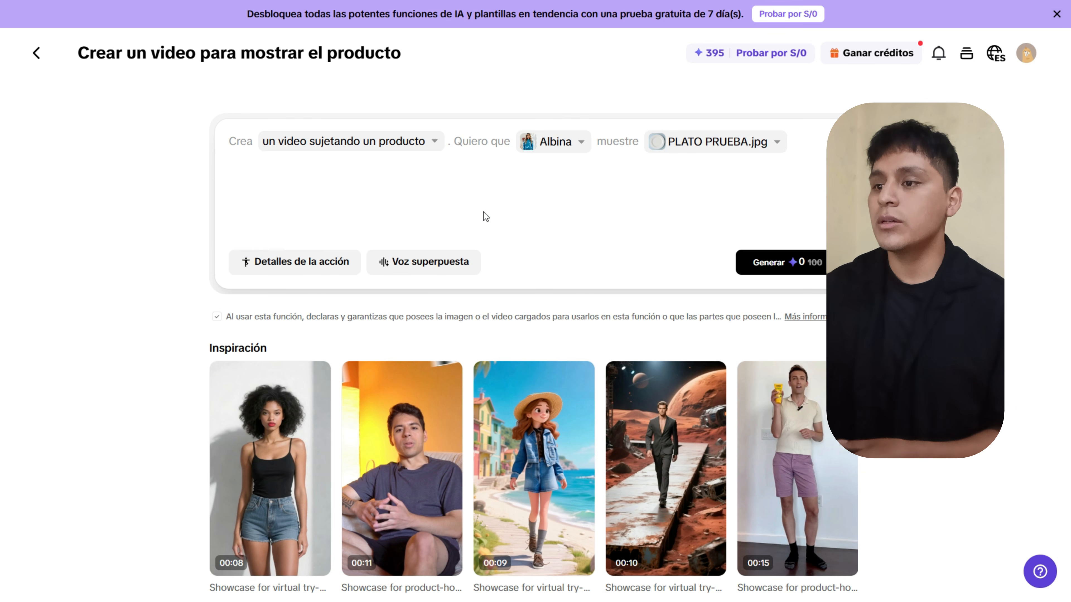
pyautogui.click(418, 269)
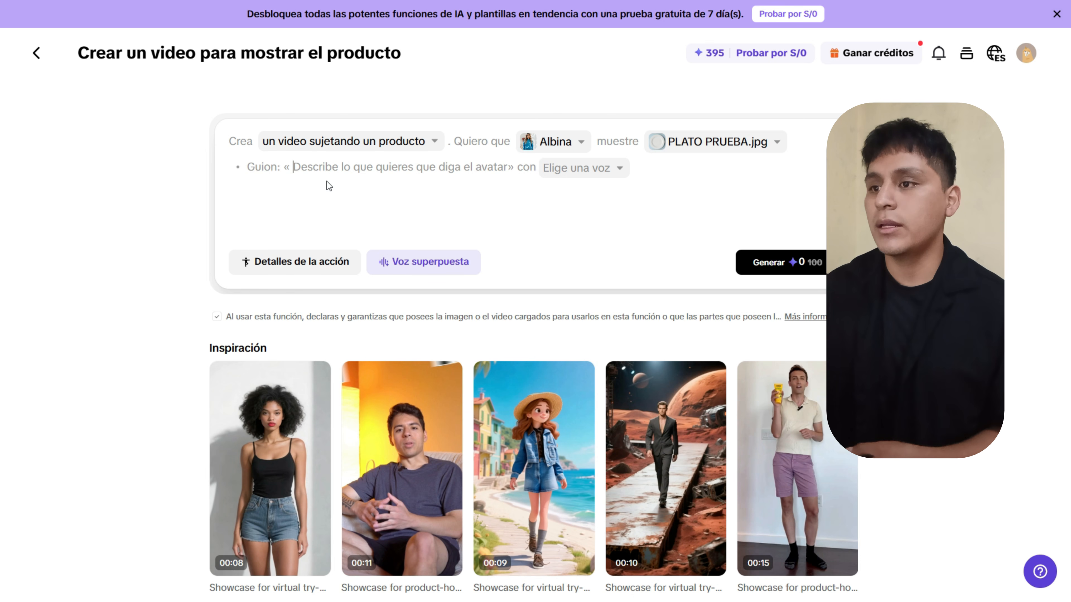
pyautogui.click(586, 175)
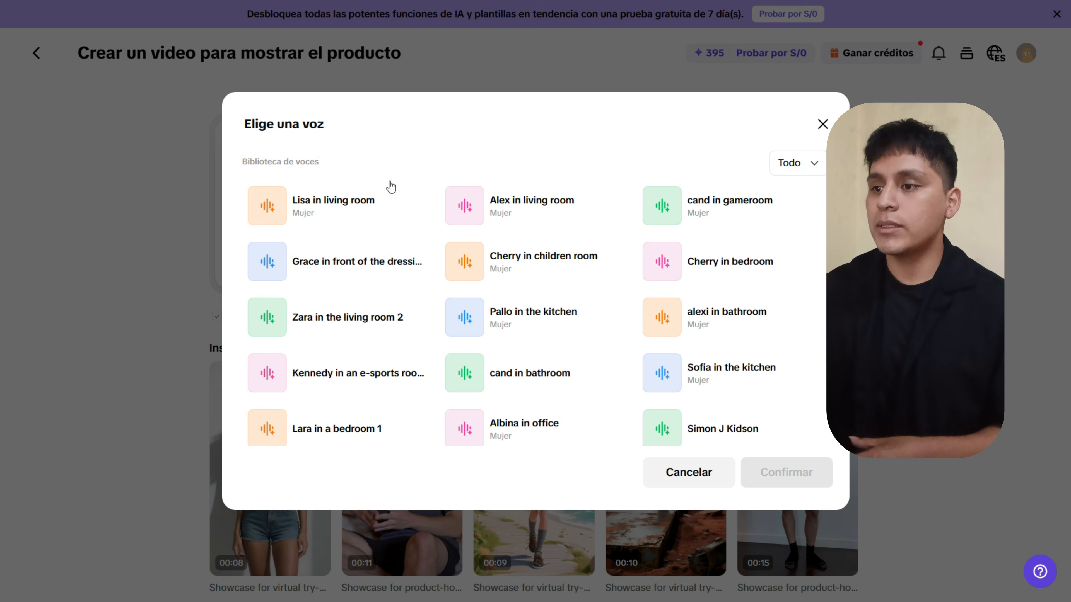
pyautogui.click(822, 123)
pyautogui.click(407, 266)
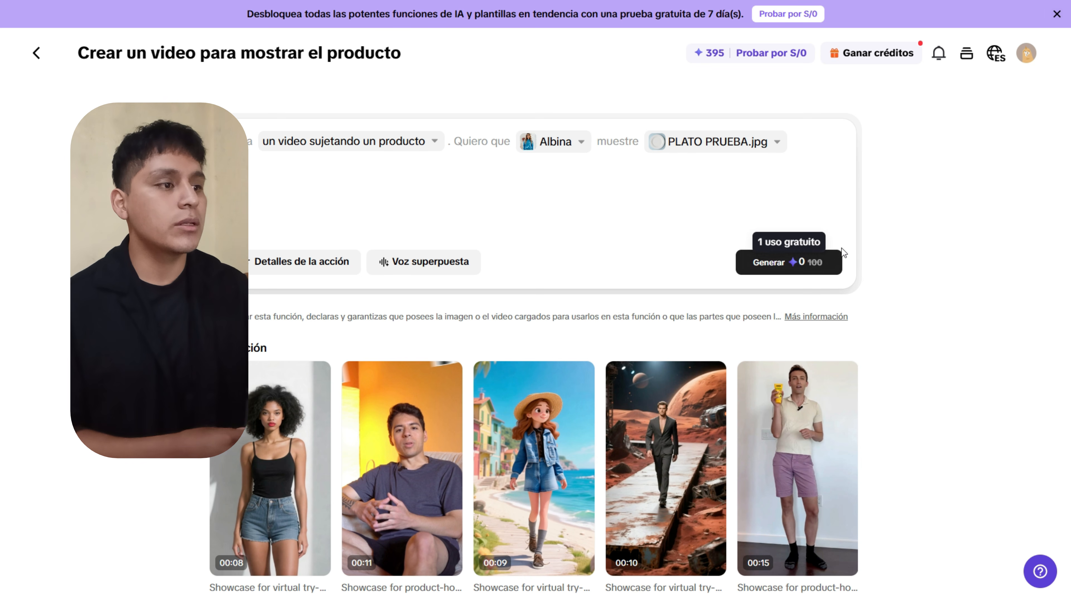
# Generate plate images, compare them enlarged, and make a 10-second video from the third.
pyautogui.click(764, 268)
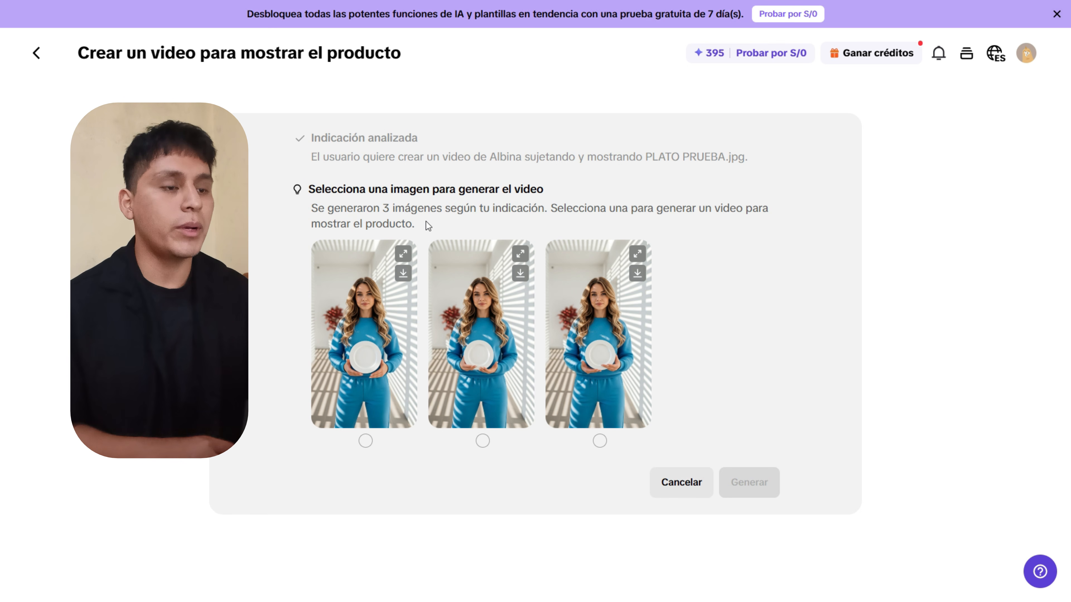
pyautogui.click(403, 254)
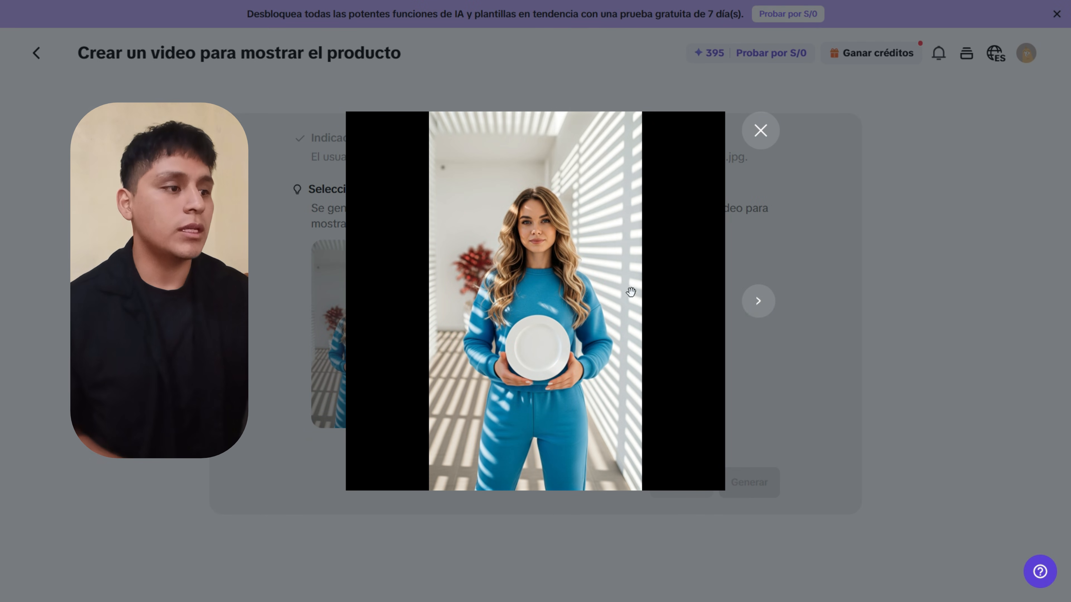
pyautogui.click(759, 311)
pyautogui.click(757, 308)
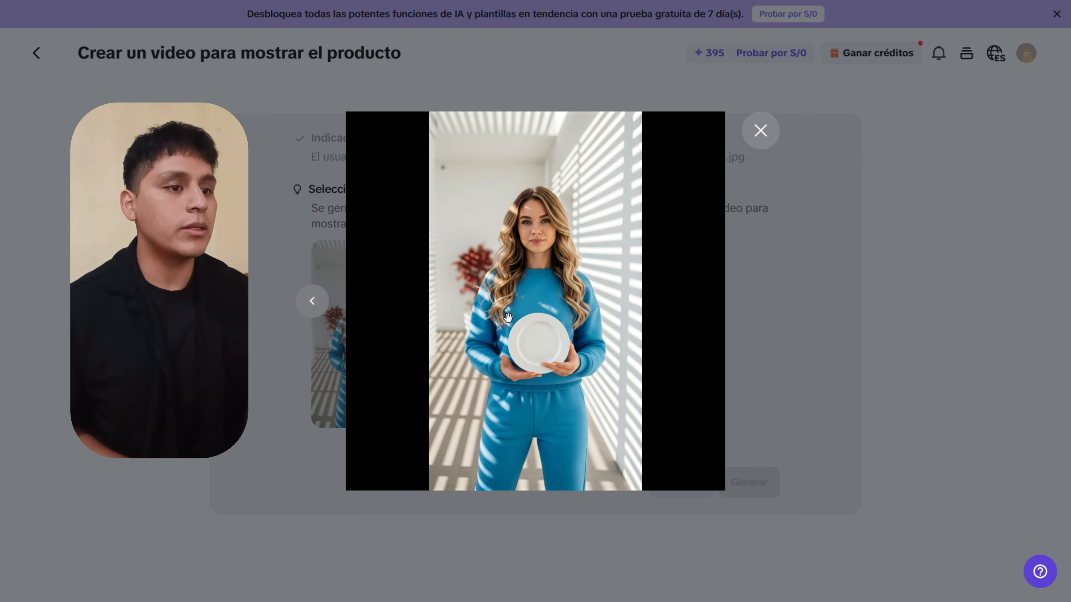
pyautogui.click(326, 308)
pyautogui.press('Escape')
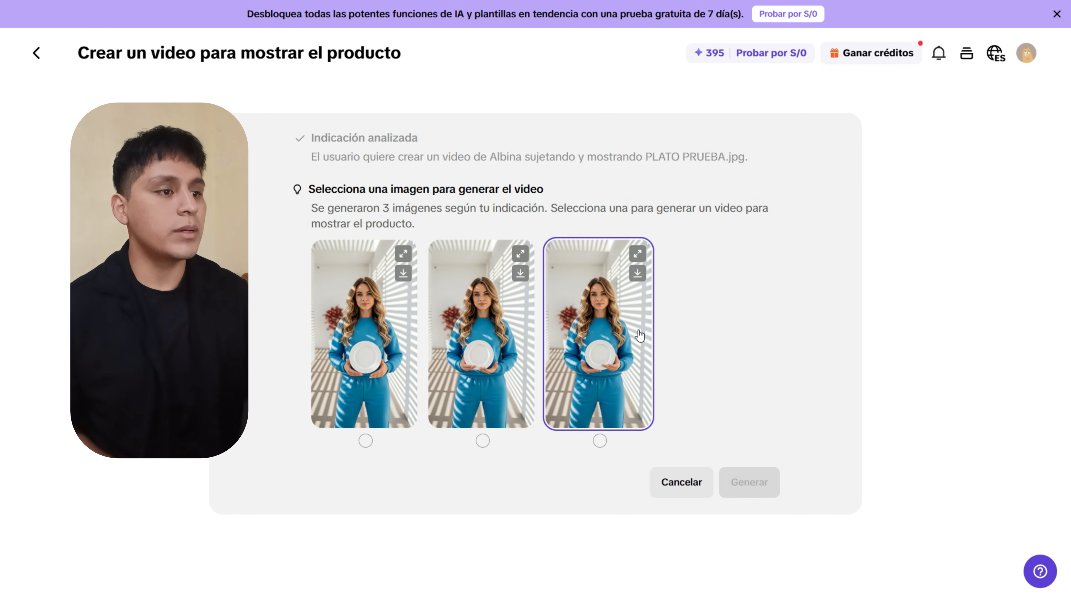
pyautogui.click(586, 335)
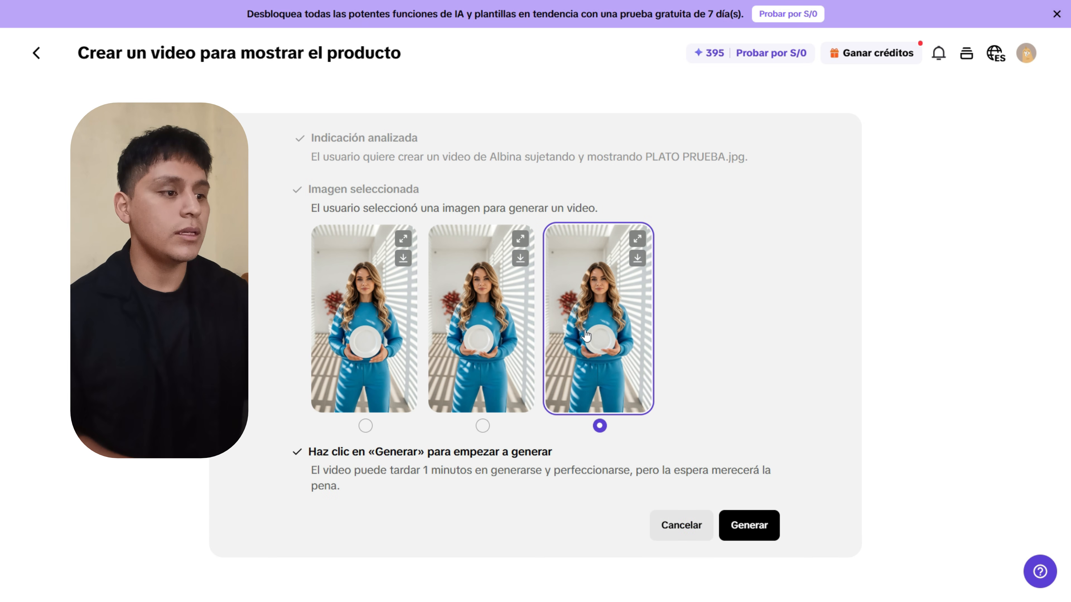
pyautogui.click(750, 525)
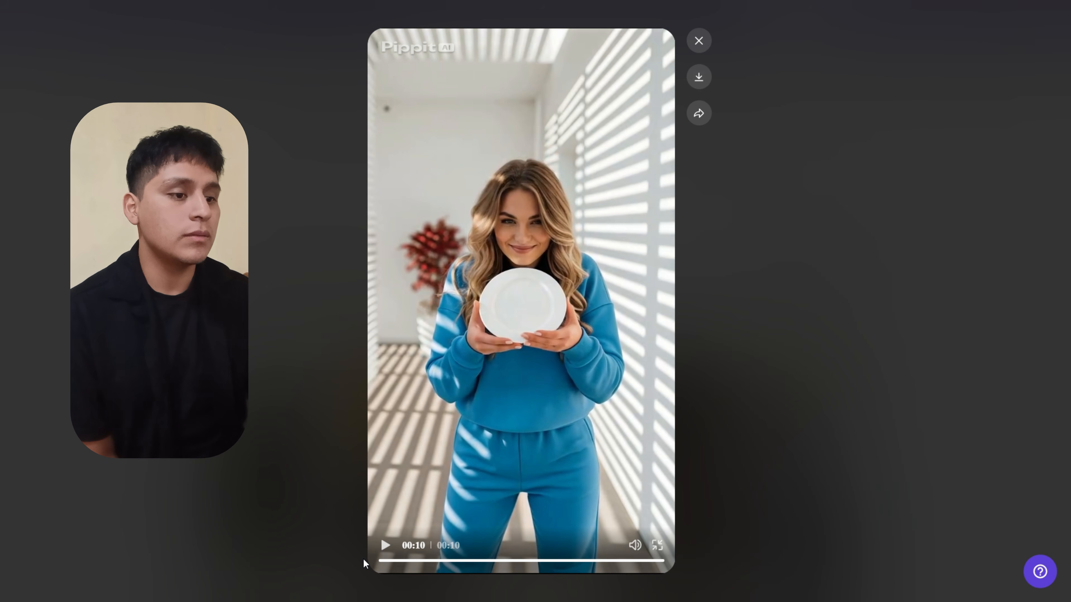
# Play the finished 10-second video of Albina holding the plate.
pyautogui.click(385, 545)
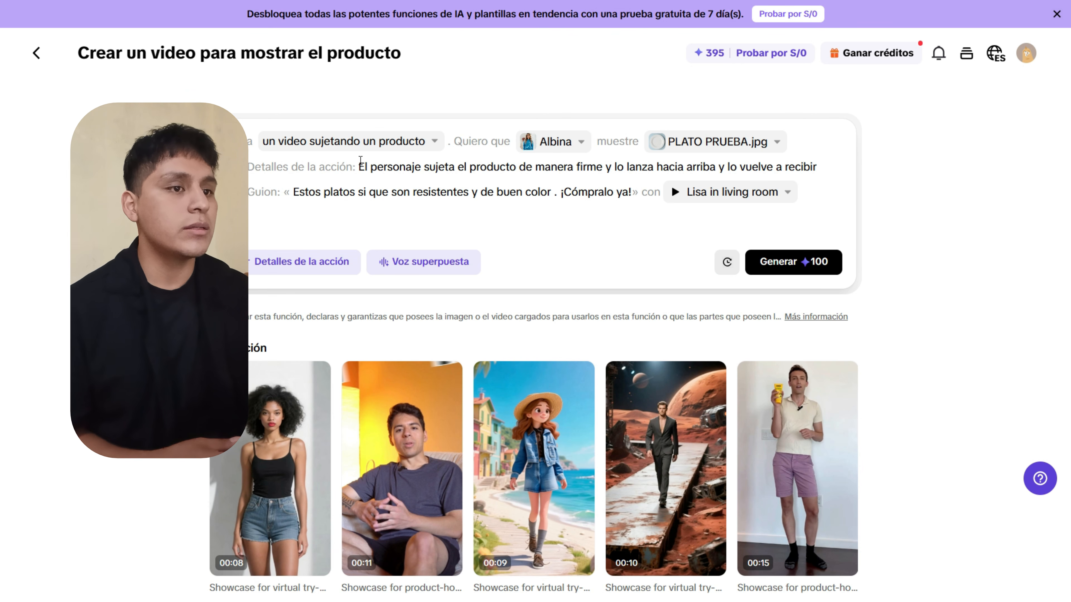
# Point out the toss-and-catch action details and script, then generate image options for 100 credits.
pyautogui.moveTo(266, 168); pyautogui.dragTo(320, 167)
pyautogui.moveTo(254, 191); pyautogui.dragTo(270, 193)
pyautogui.click(270, 193)
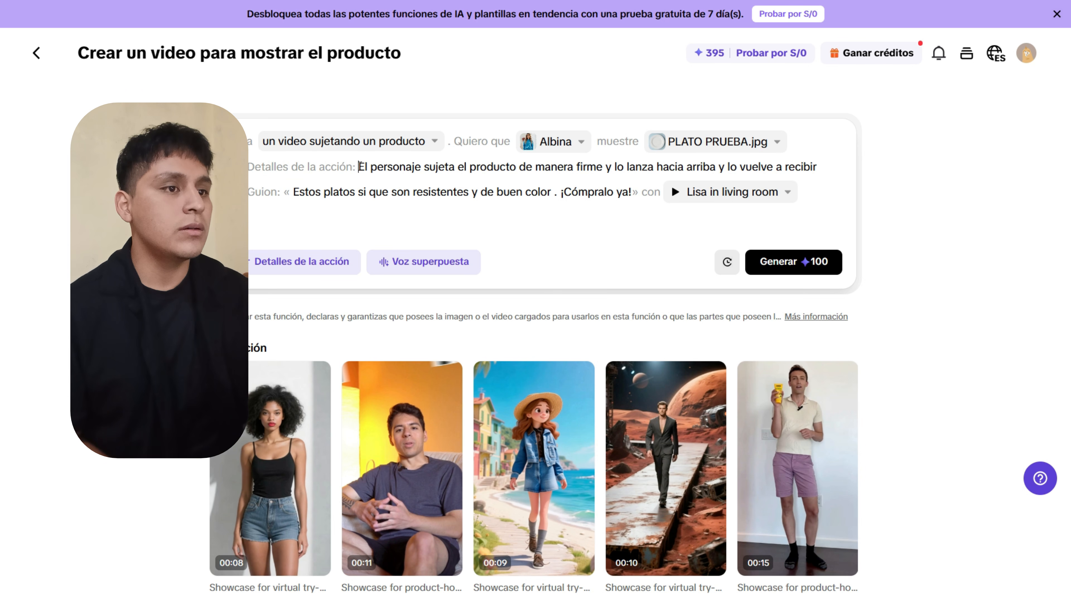
pyautogui.moveTo(359, 167); pyautogui.dragTo(822, 168)
pyautogui.click(332, 195)
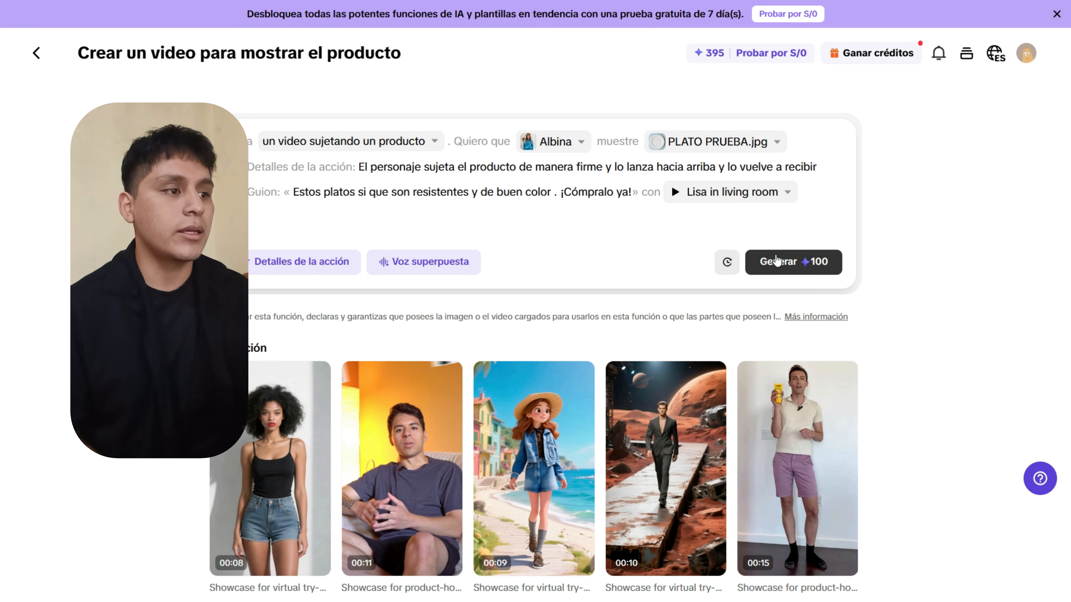
pyautogui.click(777, 262)
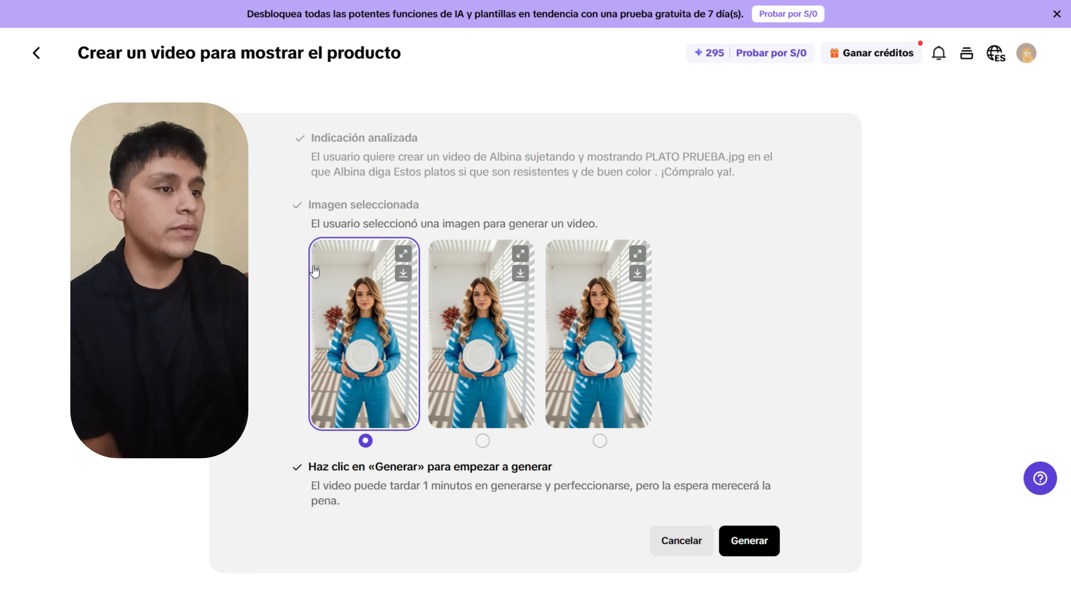
# Pick the third image, then play, replay and pause its 3-second video.
pyautogui.click(566, 287)
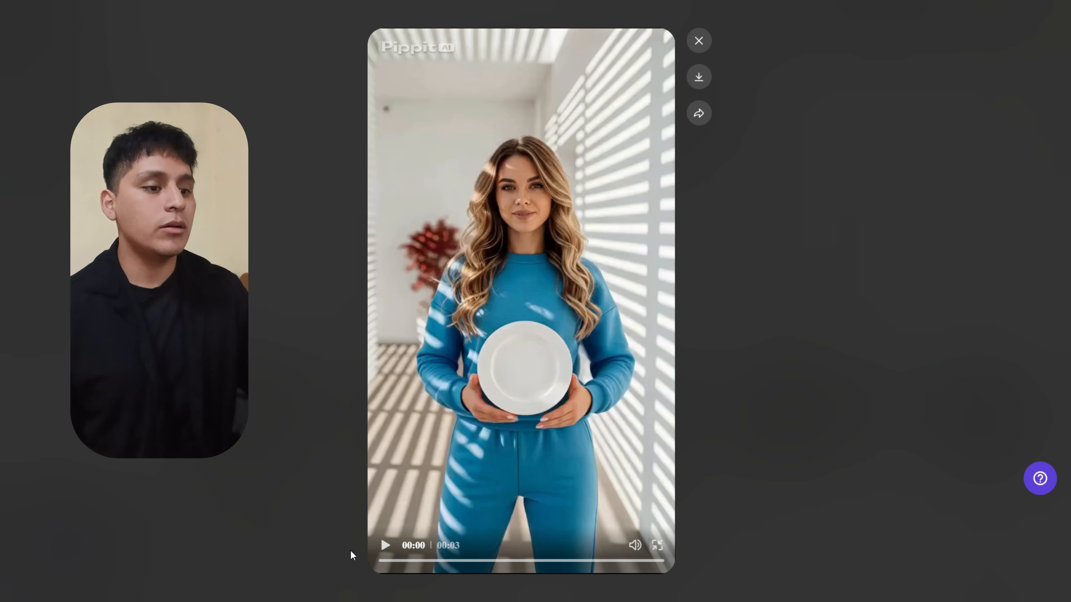
pyautogui.click(384, 546)
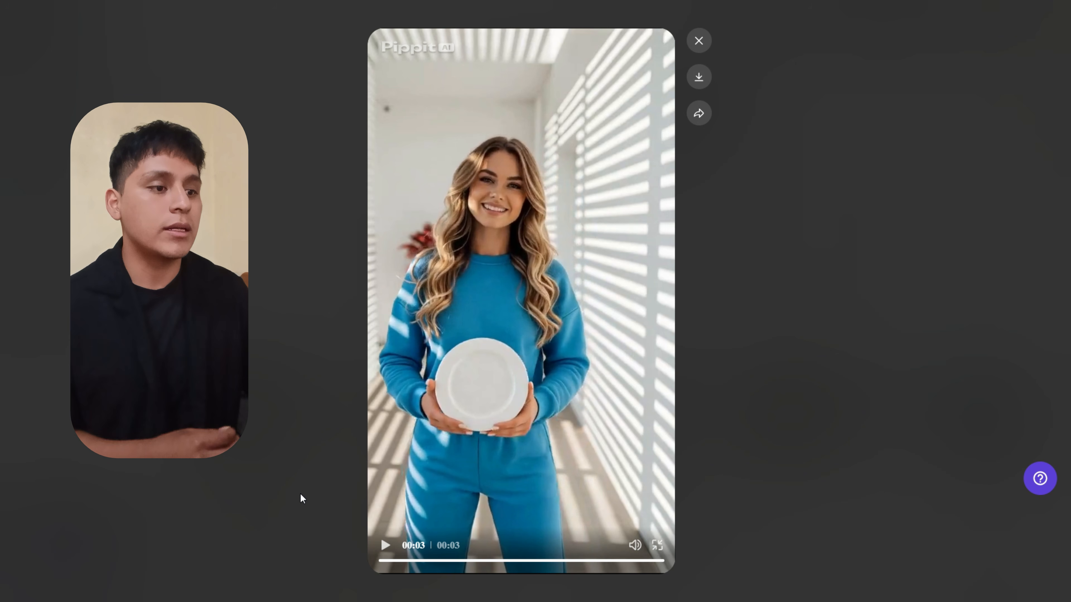
pyautogui.click(386, 546)
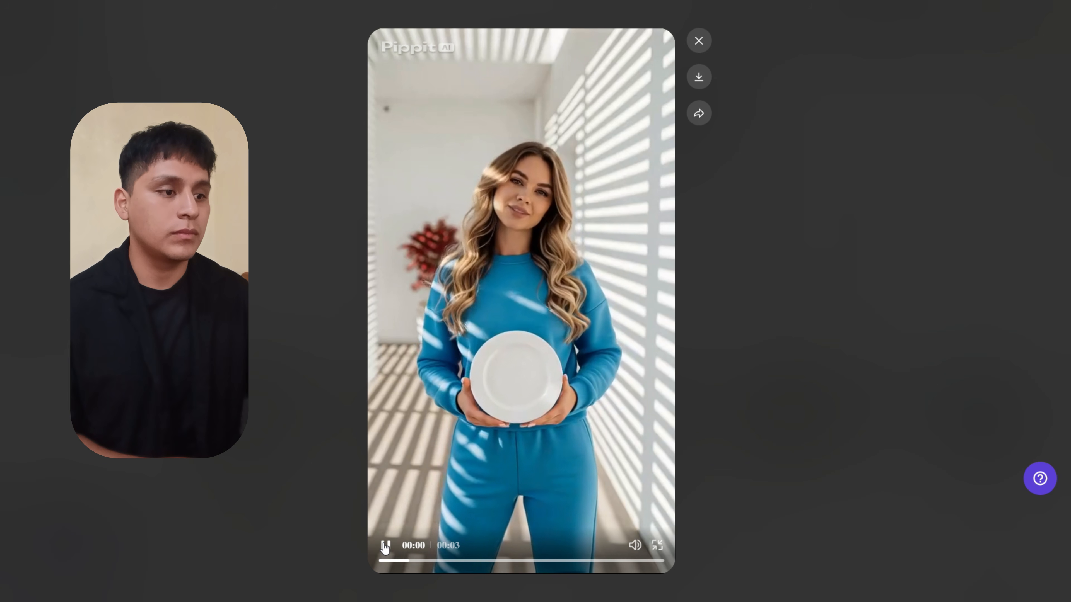
pyautogui.click(386, 545)
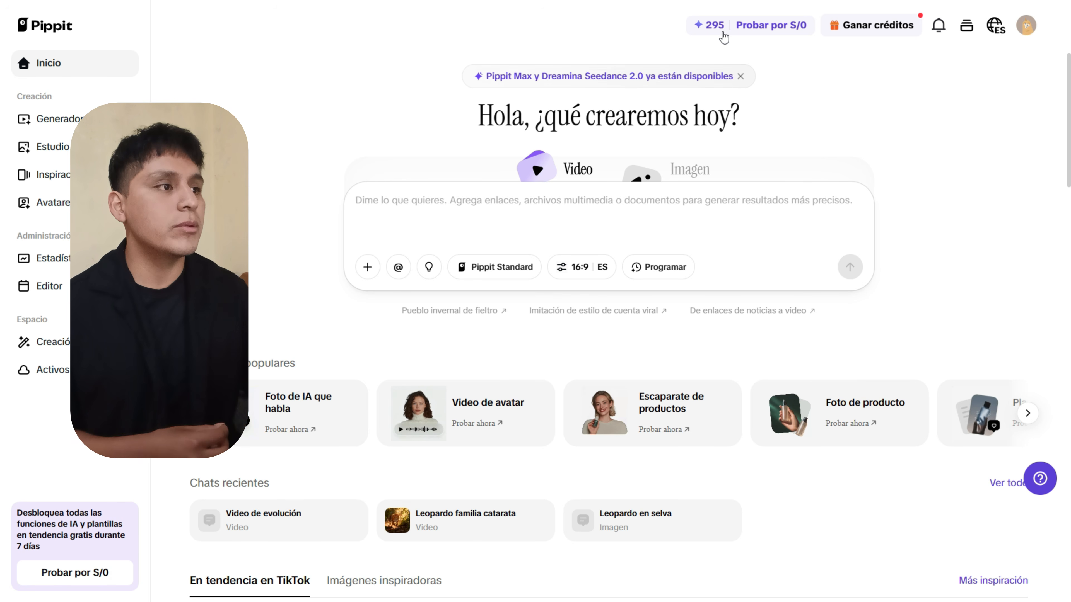
# Browse the Ganar créditos task list and open the Invitar a un amigo rewards (120 credits, 3 free days).
pyautogui.click(894, 24)
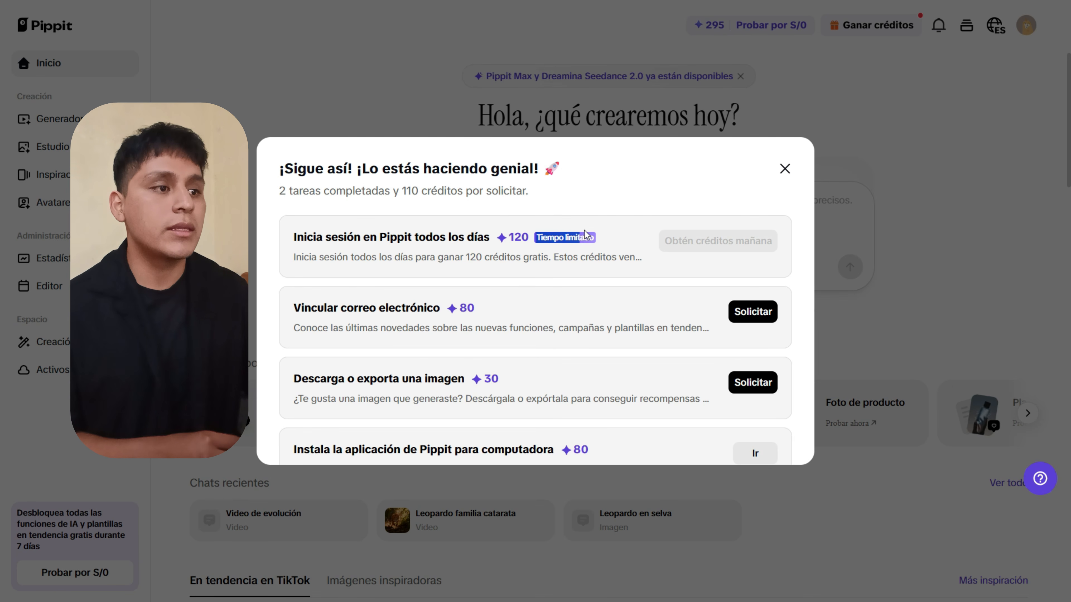
pyautogui.click(598, 230)
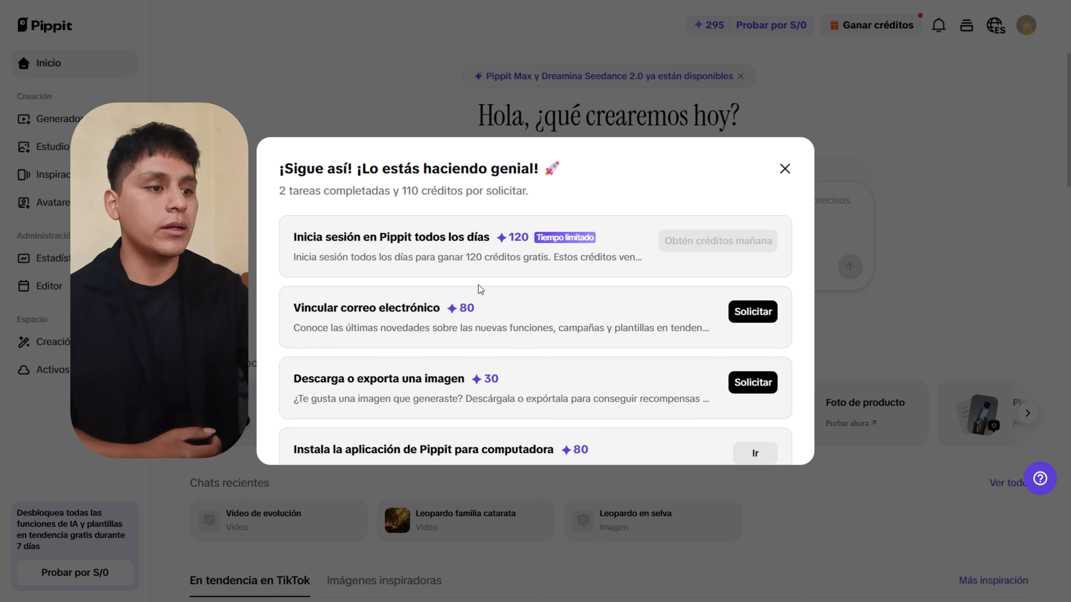
pyautogui.scroll(-3, 530, 319)
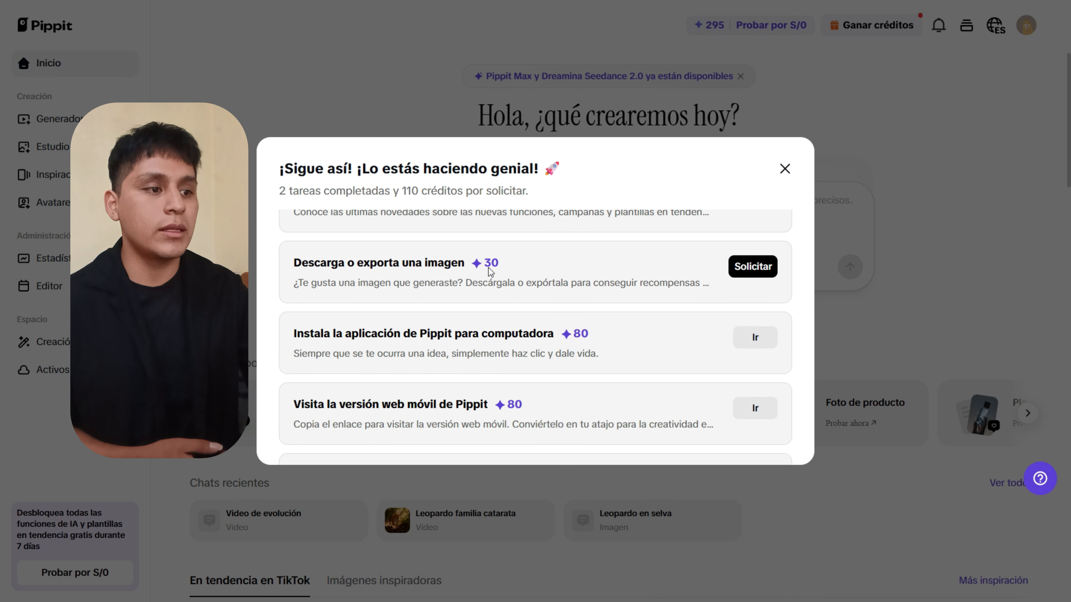
pyautogui.scroll(-1, 534, 322)
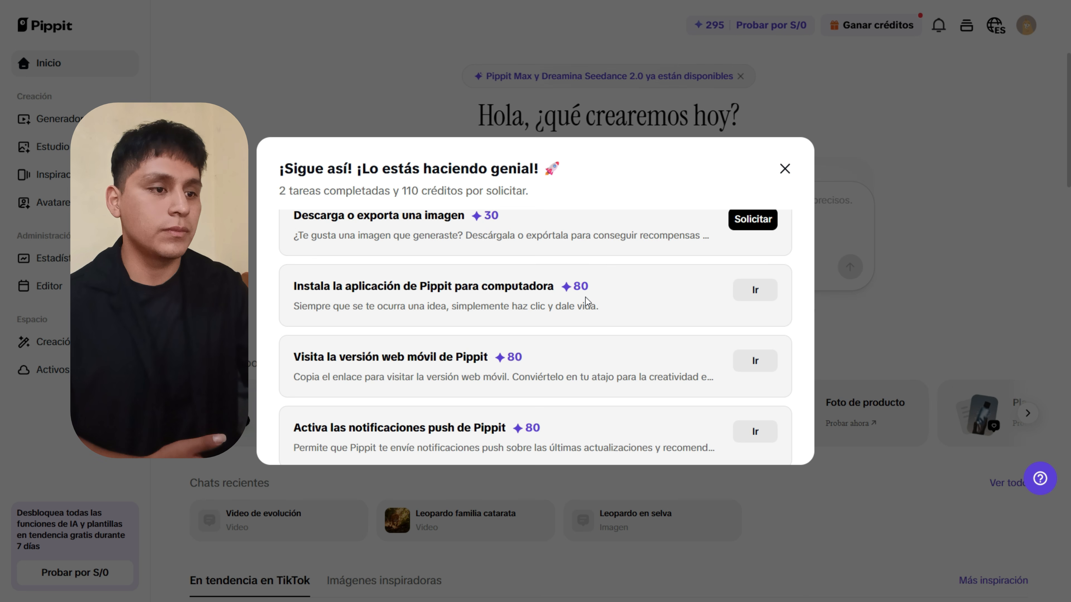
pyautogui.scroll(-1, 586, 297)
pyautogui.scroll(-2, 588, 302)
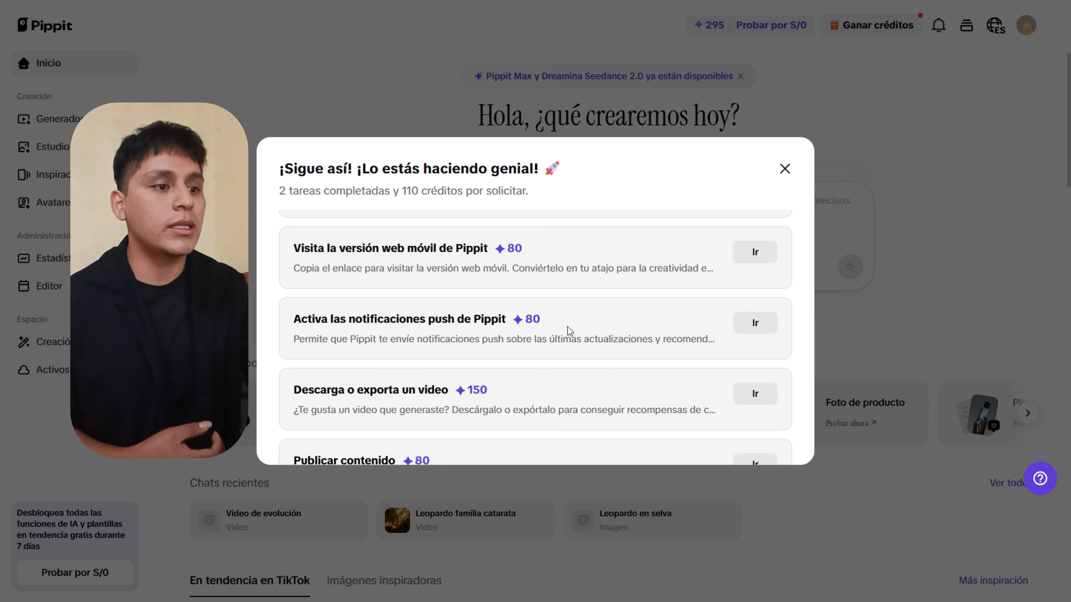
pyautogui.scroll(-1, 565, 334)
pyautogui.scroll(-3, 562, 336)
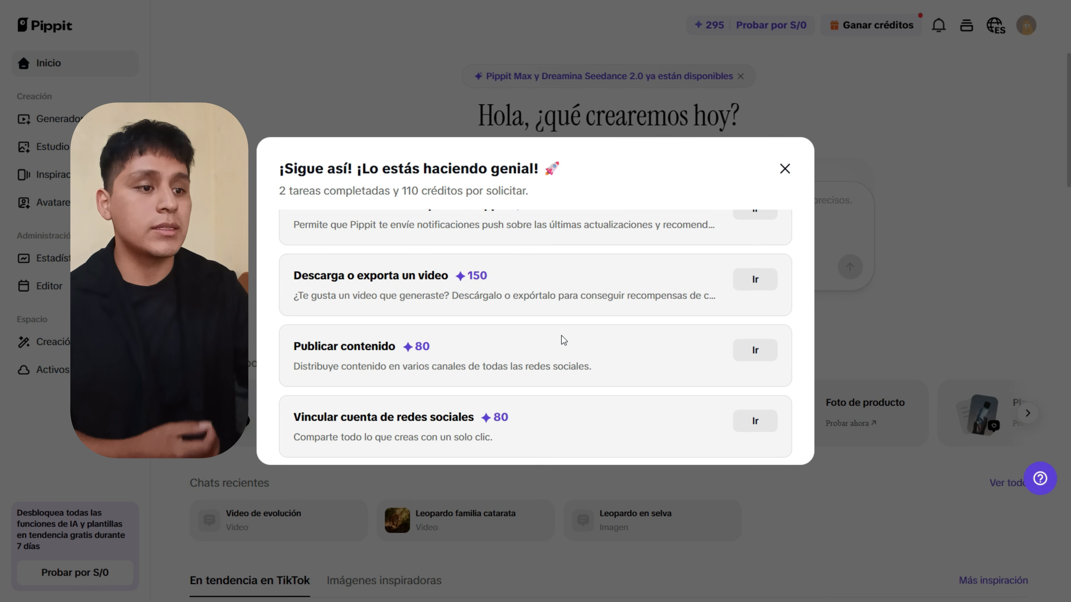
pyautogui.scroll(-3, 562, 336)
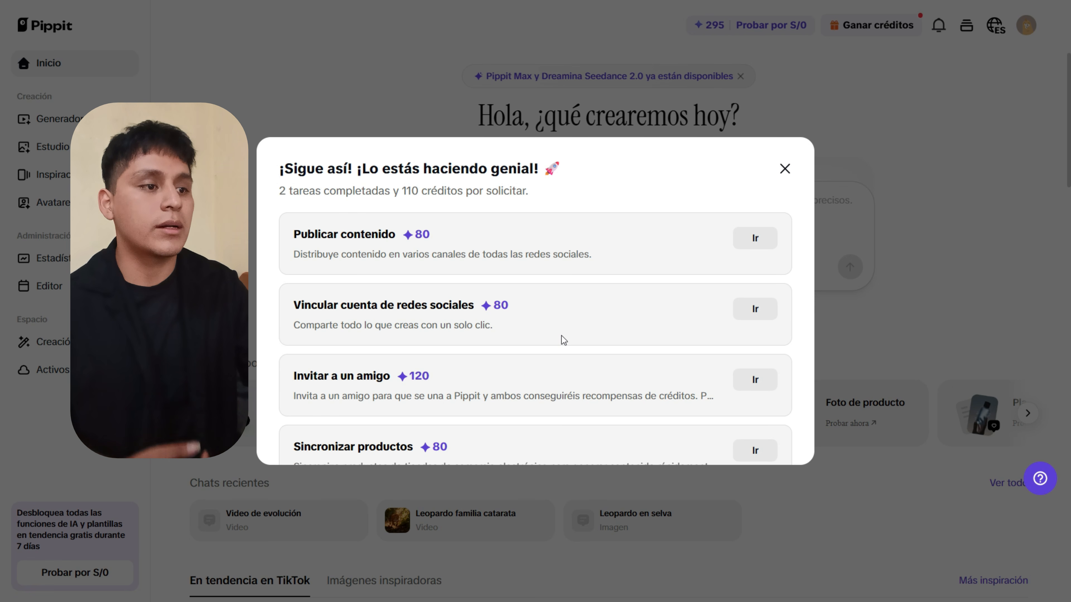
pyautogui.scroll(-2, 561, 336)
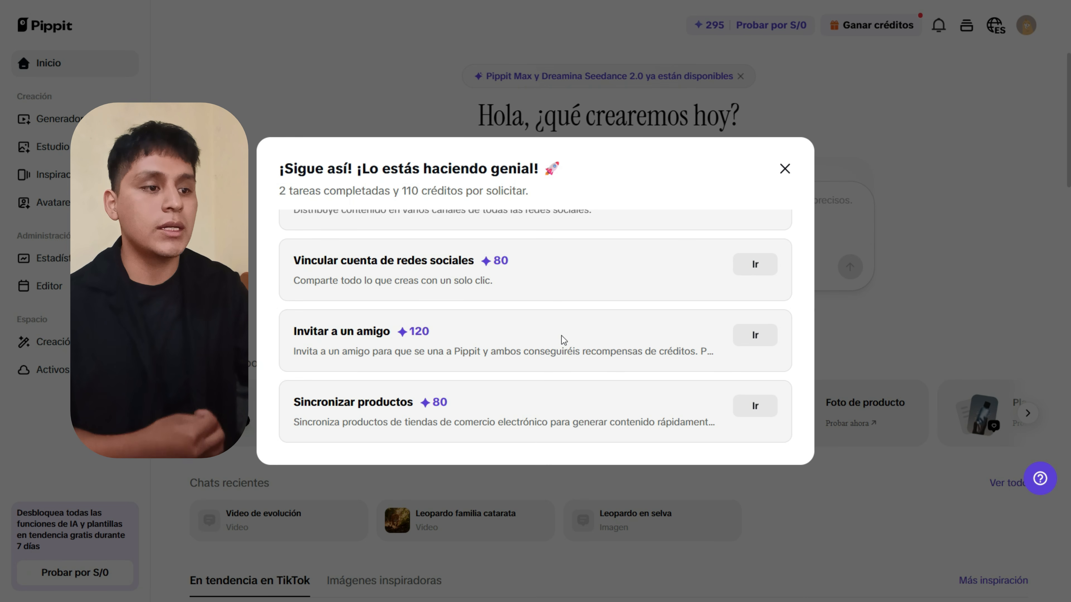
pyautogui.click(562, 336)
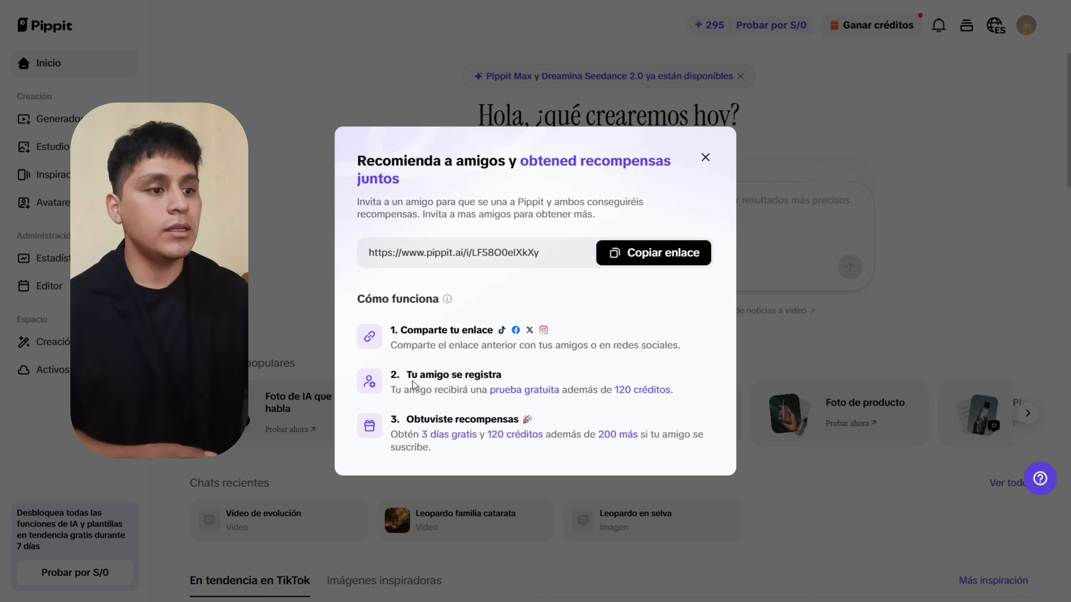
# Close the referral dialog and open the Probar por S/0 Starter plan offer.
pyautogui.moveTo(416, 394); pyautogui.dragTo(544, 388)
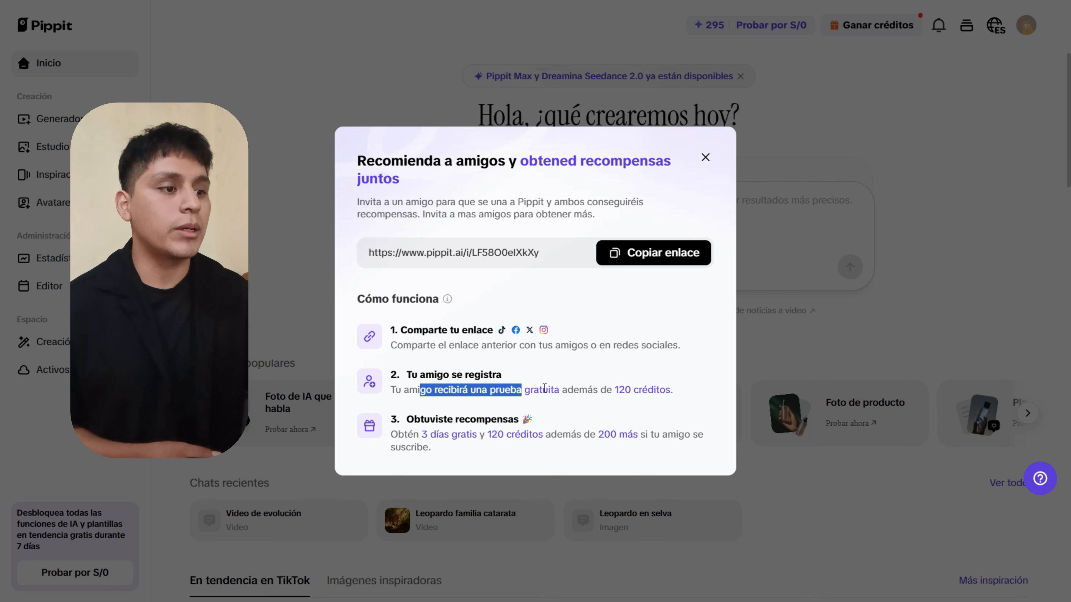
pyautogui.click(573, 389)
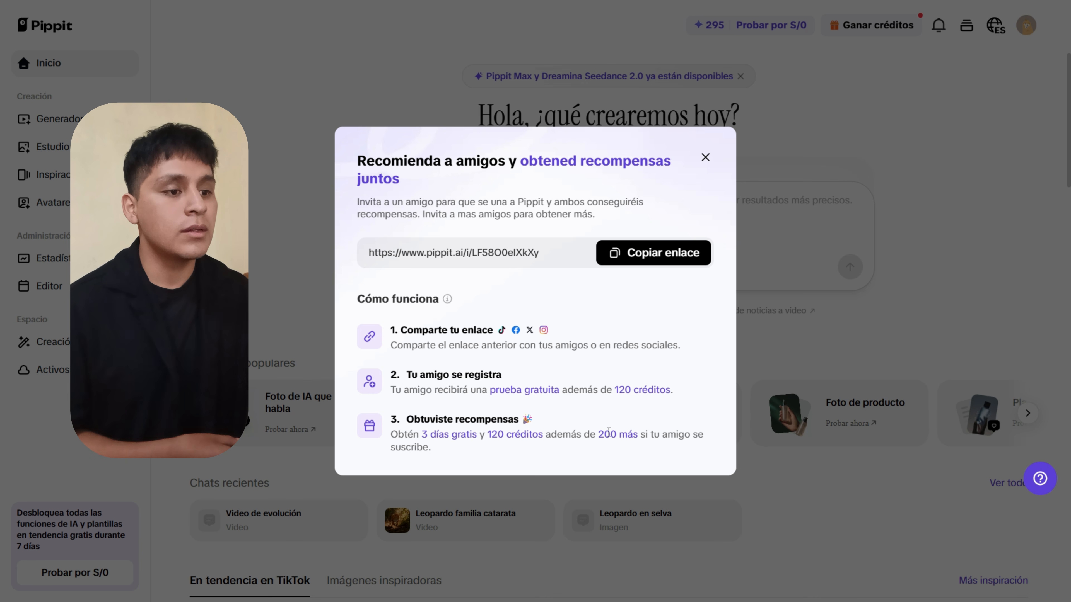
pyautogui.press('Escape')
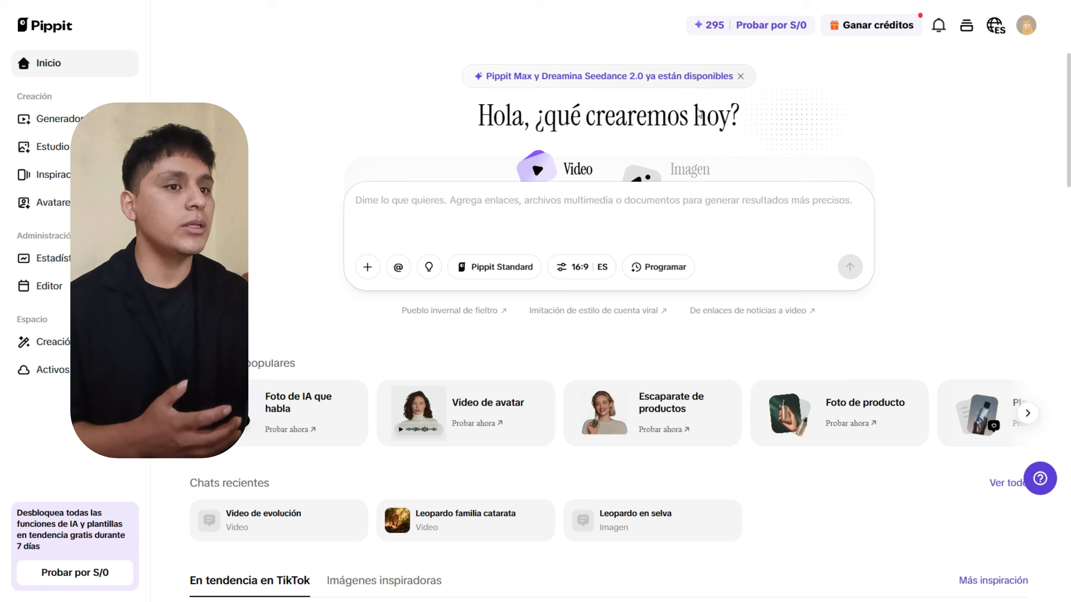
pyautogui.click(70, 573)
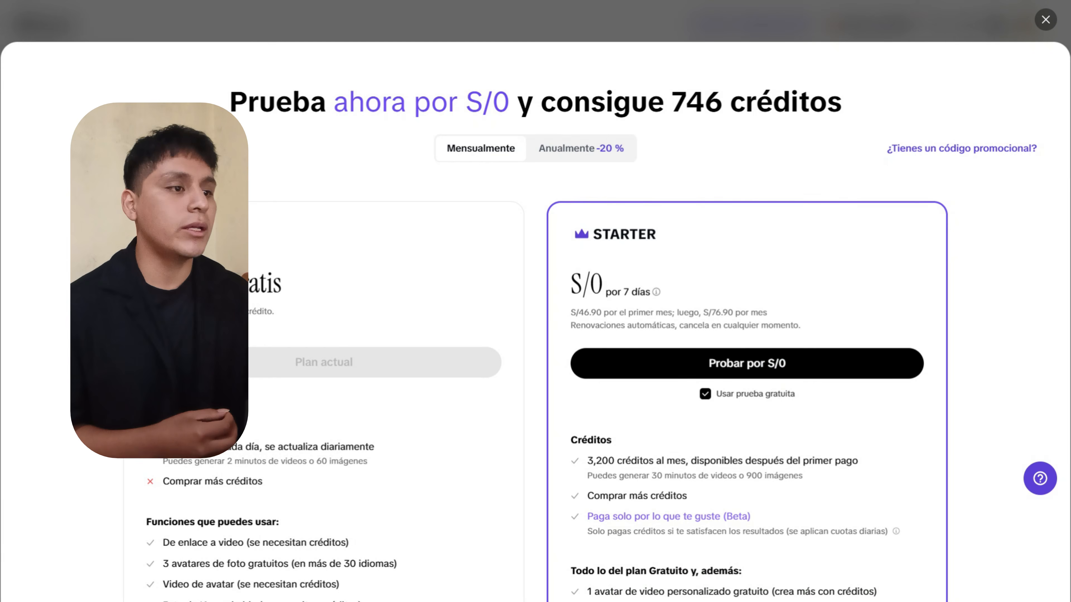